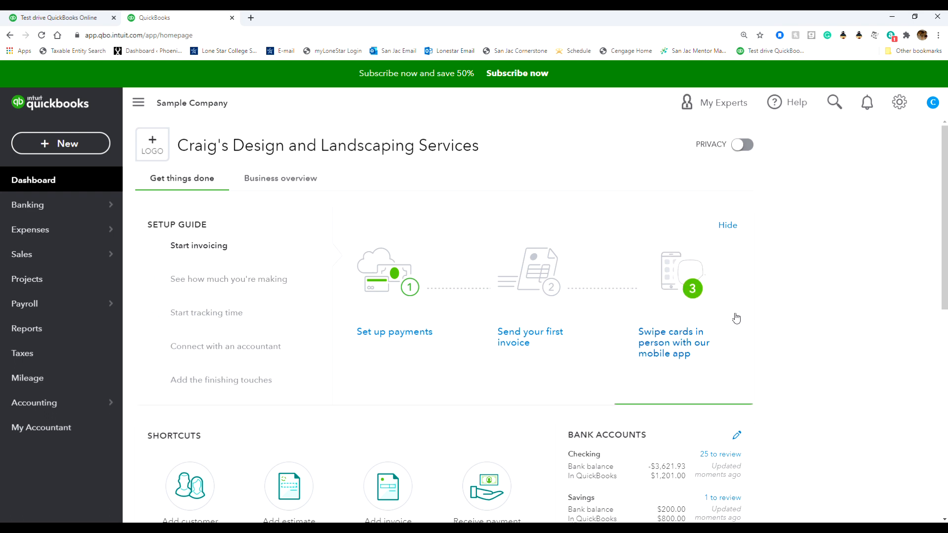
Open the payment Terms list from the company's full set of lists.
left_click(897, 115)
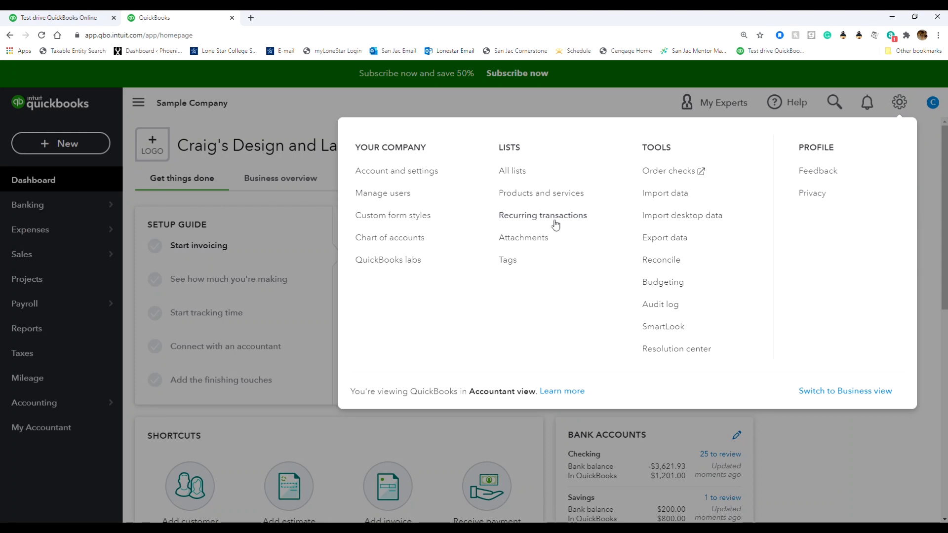
left_click(538, 173)
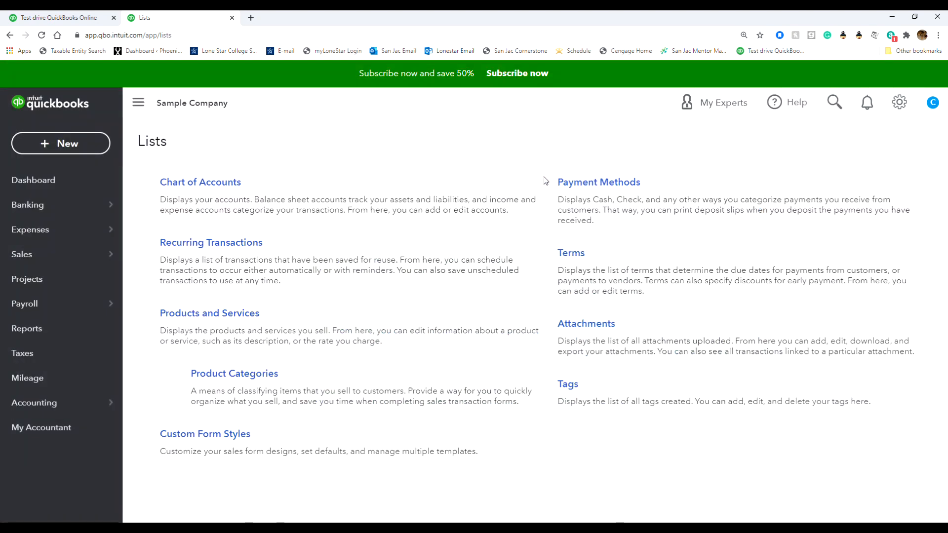
left_click(581, 261)
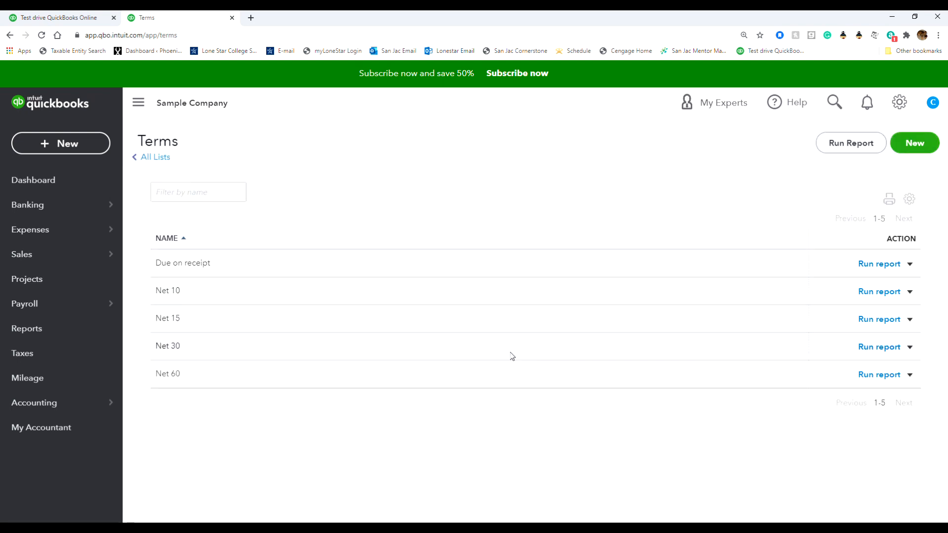
Create and save a new term named "2% 10 Net 30" that is due in a fixed 30 days.
left_click(928, 141)
left_click(430, 218)
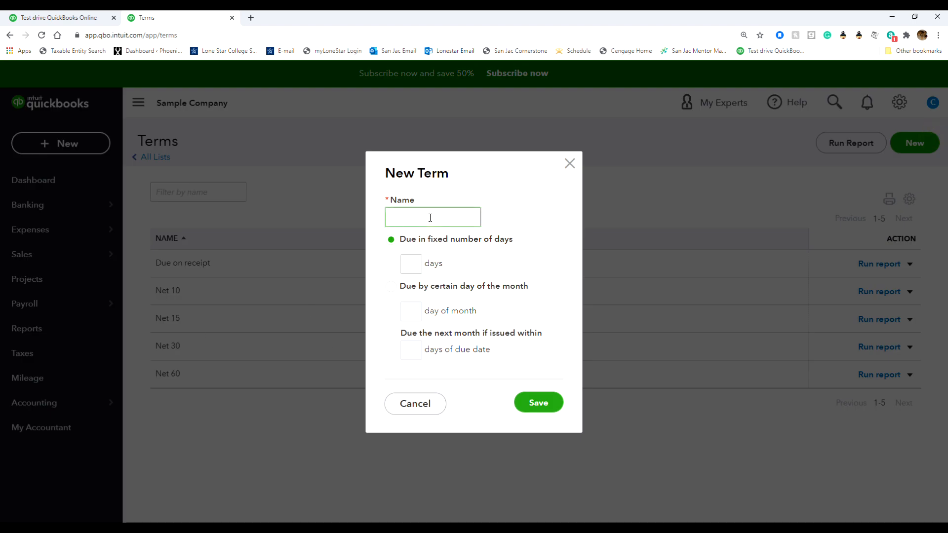
type("2% Net 30")
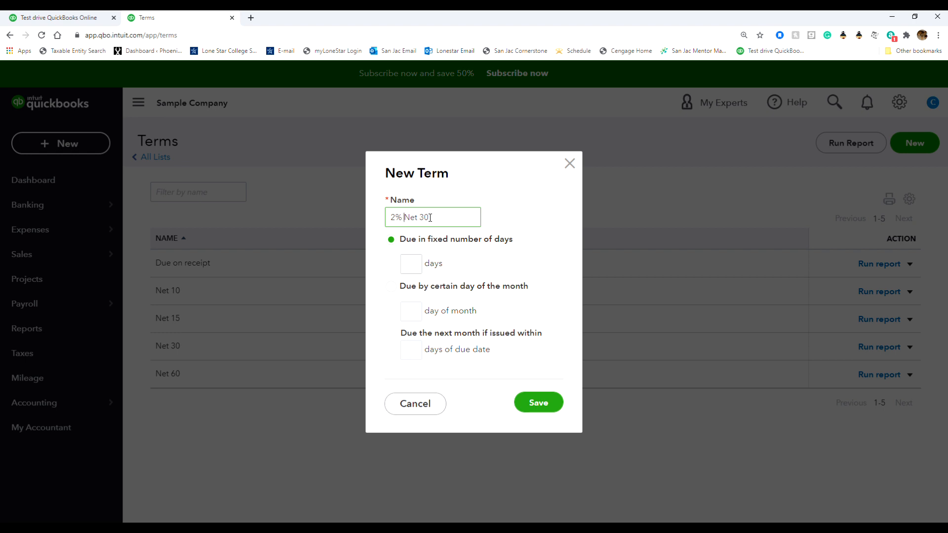
type("10")
left_click(402, 263)
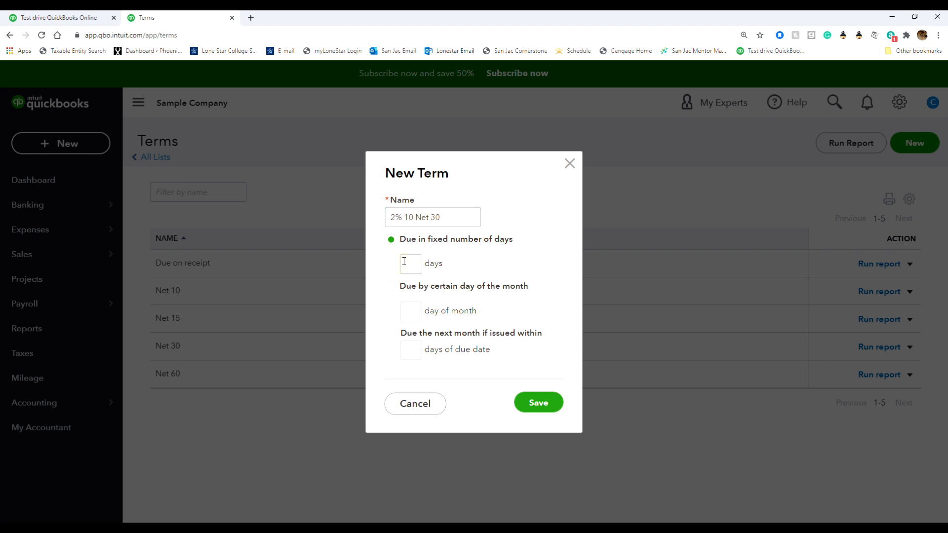
type("30")
left_click(533, 403)
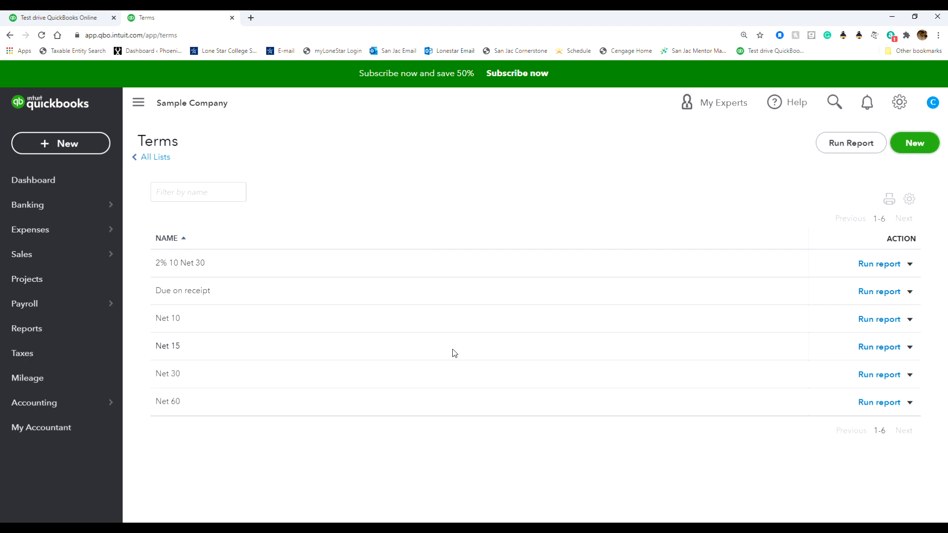
Start a new bill for the vendor Tim Philip Masonry and add all of the vendor's open purchase orders to it.
left_click(51, 143)
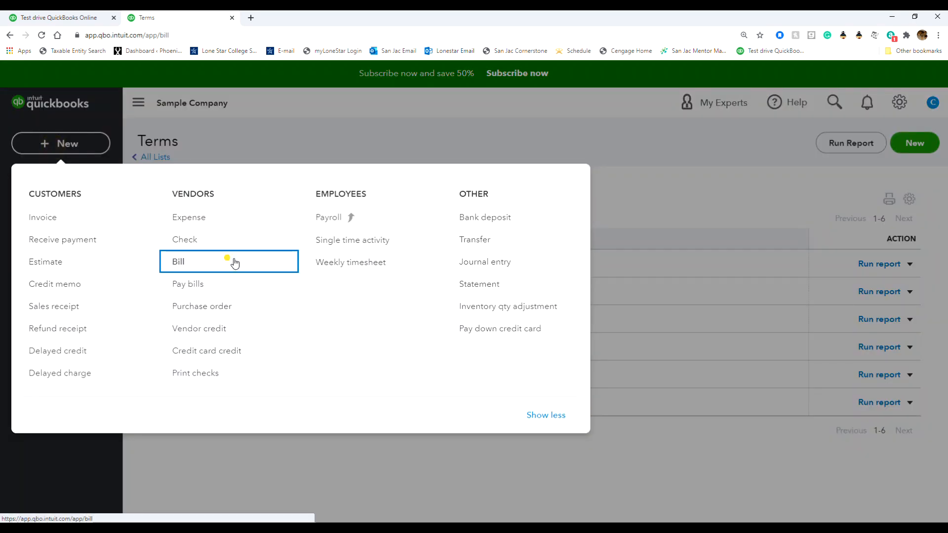
left_click(233, 262)
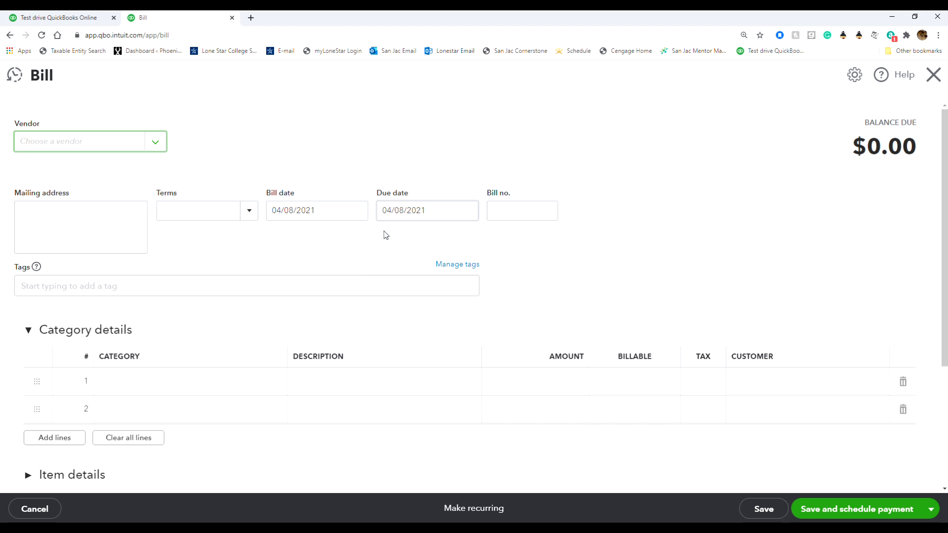
left_click(94, 144)
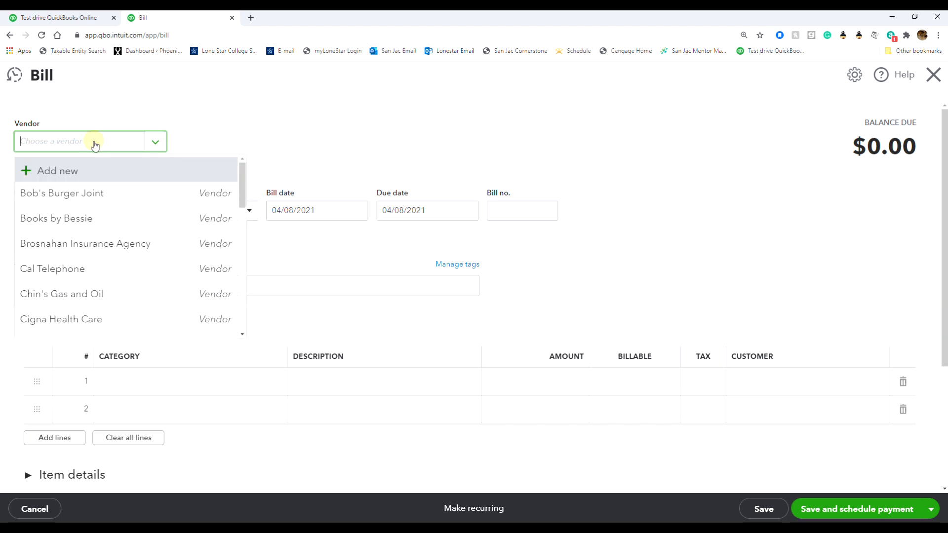
type("tim")
left_click(49, 206)
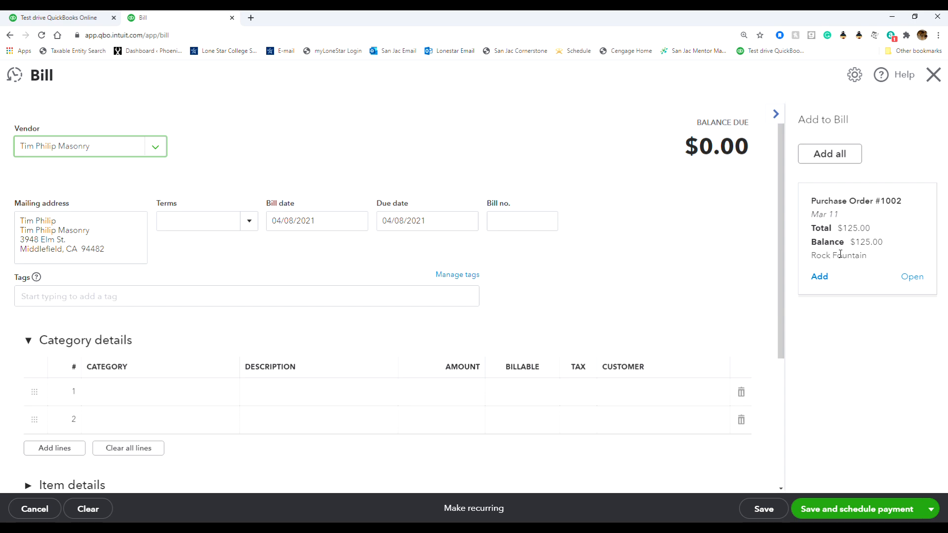
left_click(814, 160)
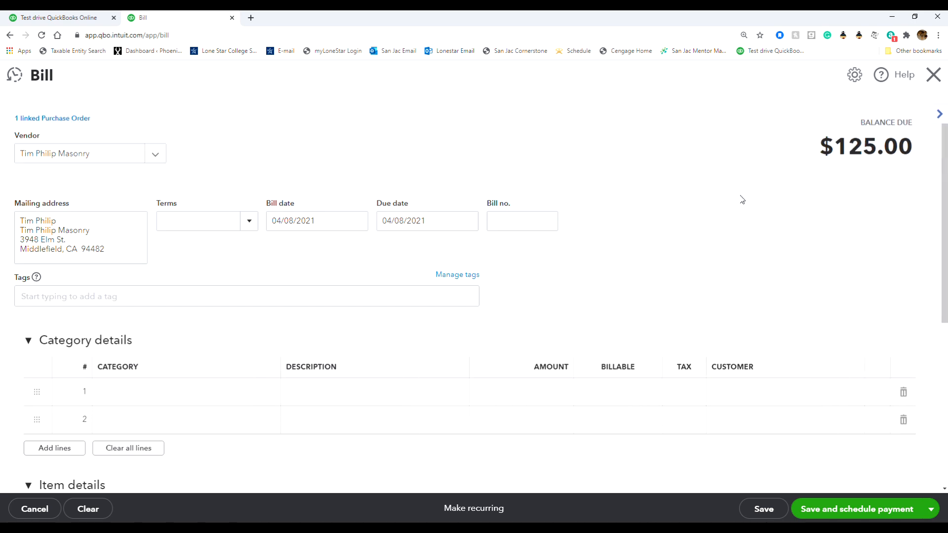
Review the bill's item details and set its terms to 2% 10 Net 30.
scroll(395, 415, "down", 4)
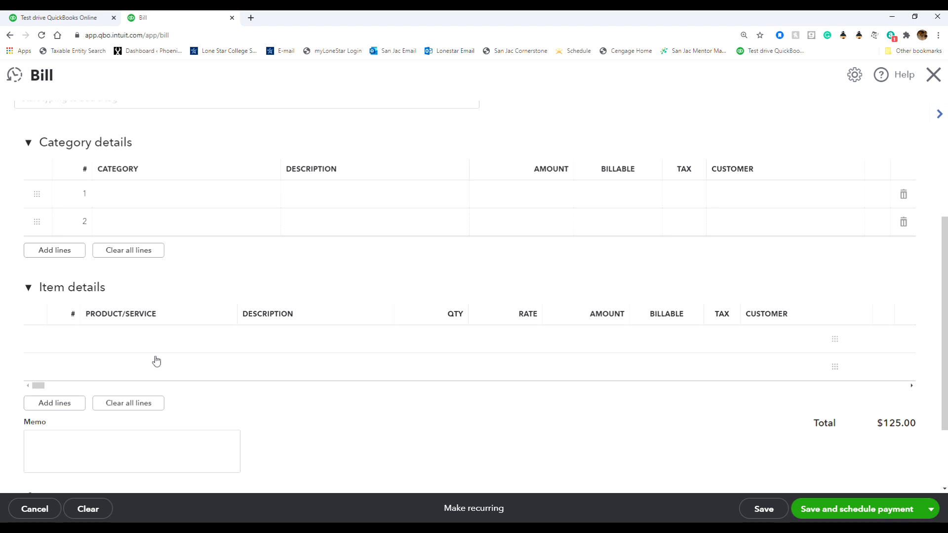
left_click(72, 293)
left_click(73, 298)
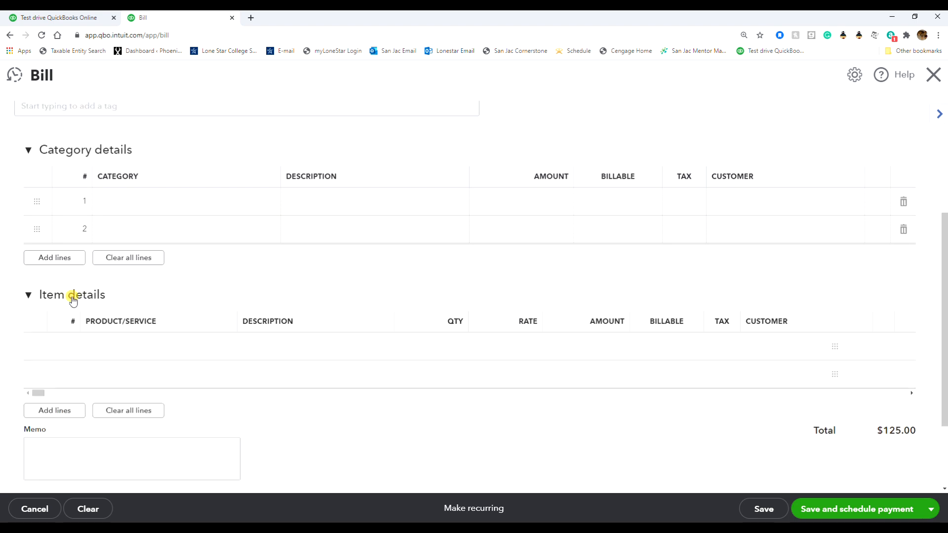
scroll(343, 425, "up", 3)
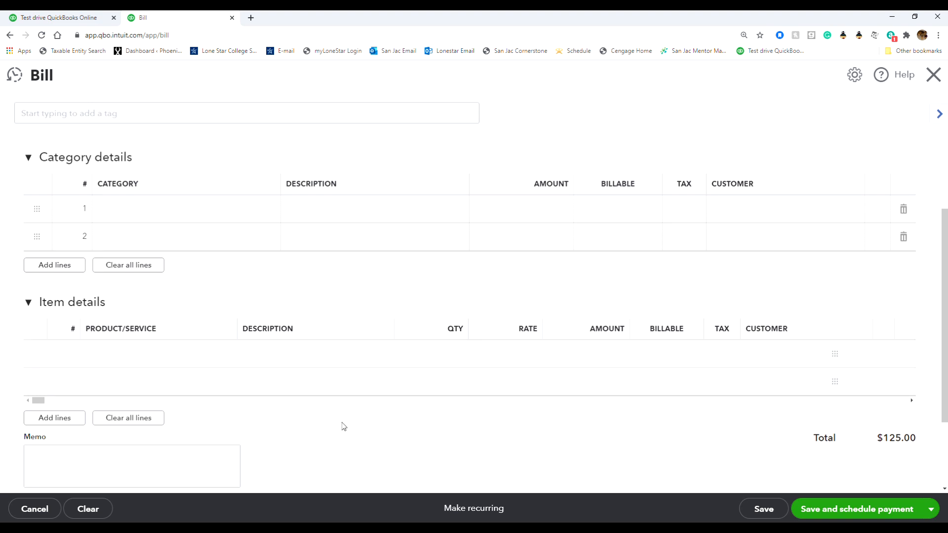
scroll(370, 447, "down", 2)
scroll(369, 446, "up", 3)
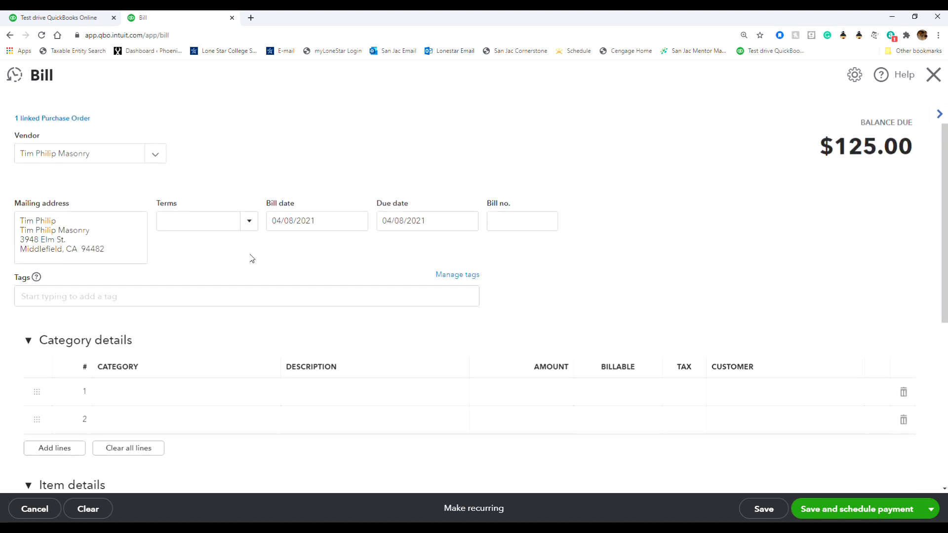
left_click(244, 223)
left_click(221, 267)
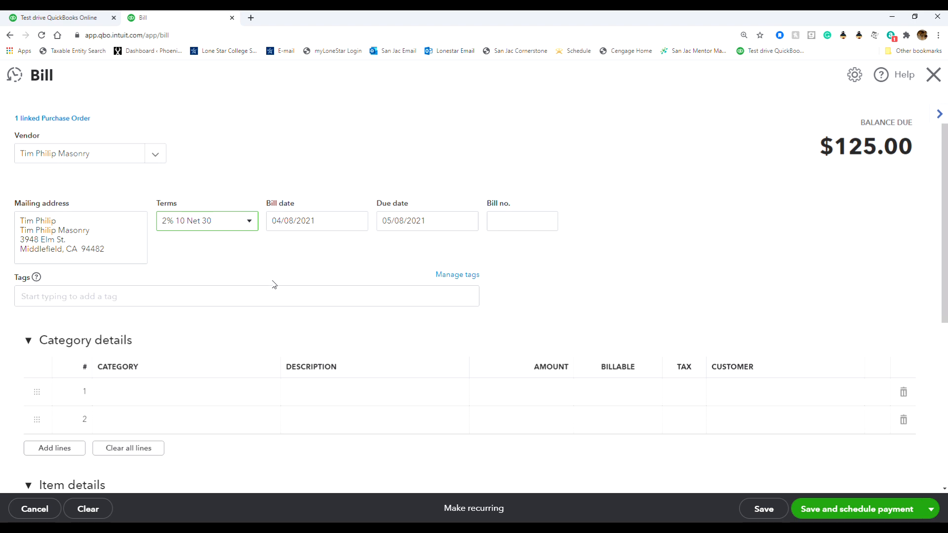
Enter 1987 as the bill number, then save the bill and start a new one.
scroll(320, 395, "down", 4)
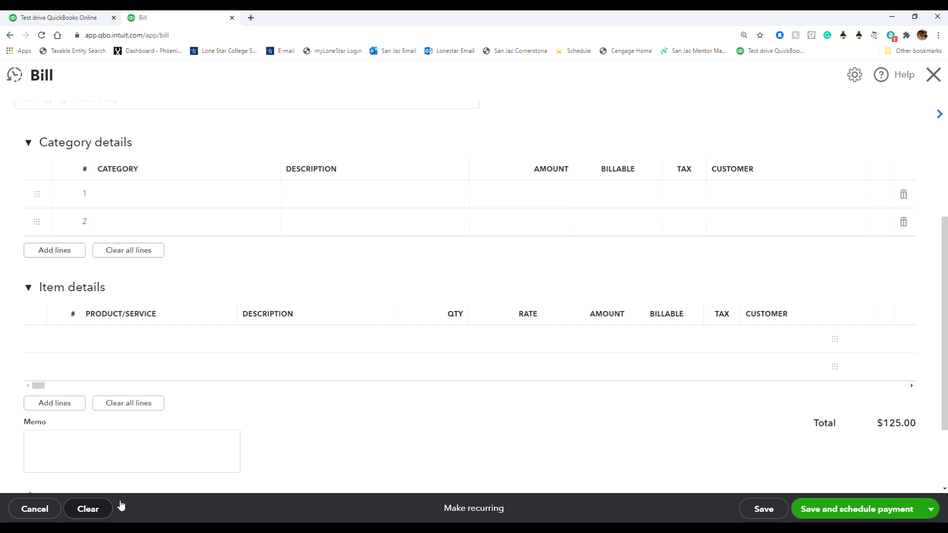
scroll(437, 391, "up", 1)
scroll(437, 391, "up", 4)
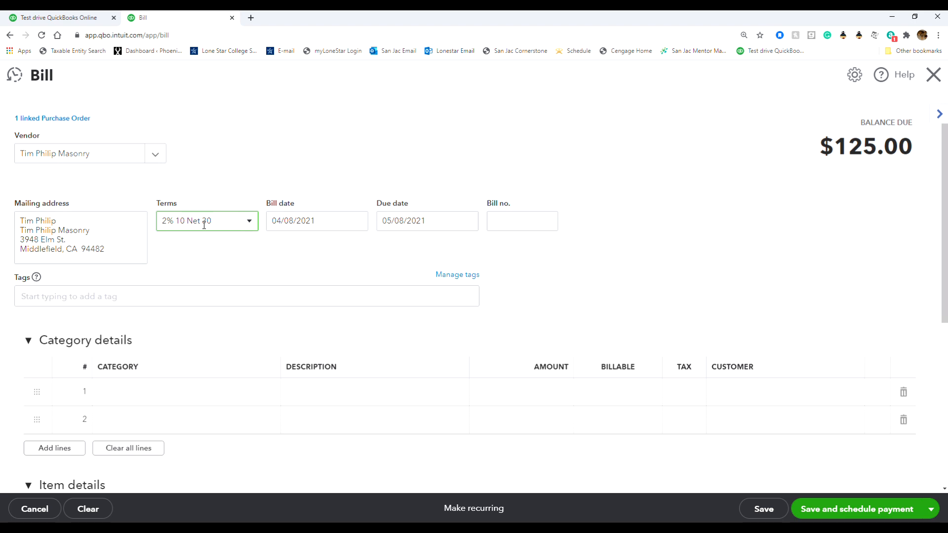
left_click(501, 218)
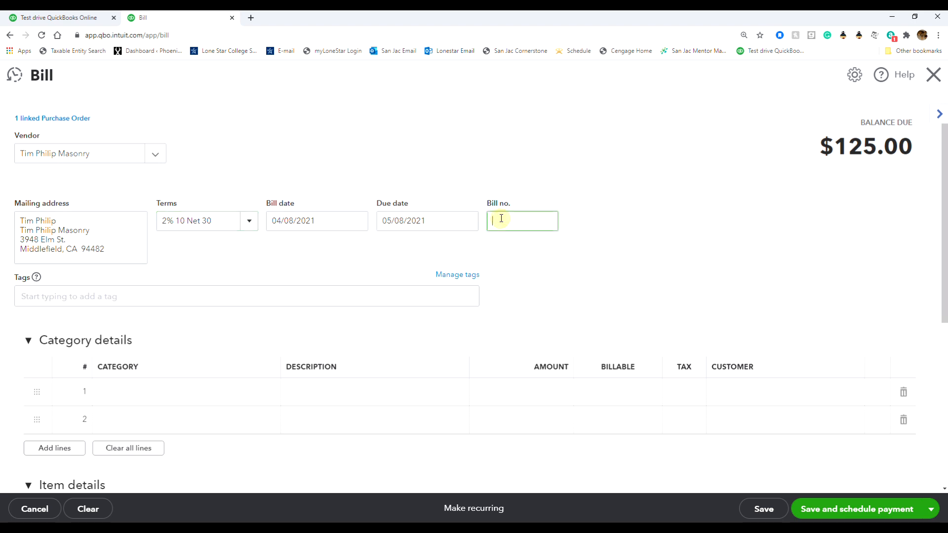
type("1987")
left_click(931, 509)
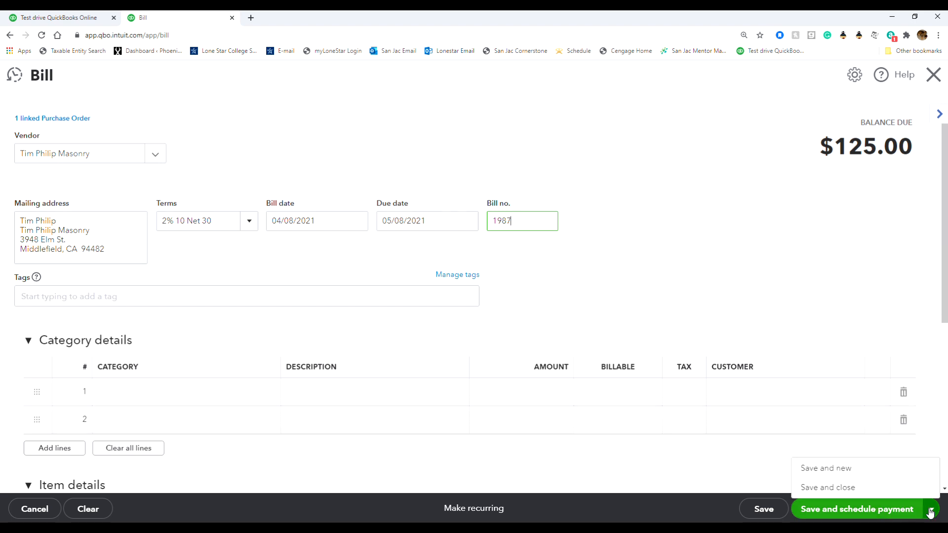
left_click(835, 473)
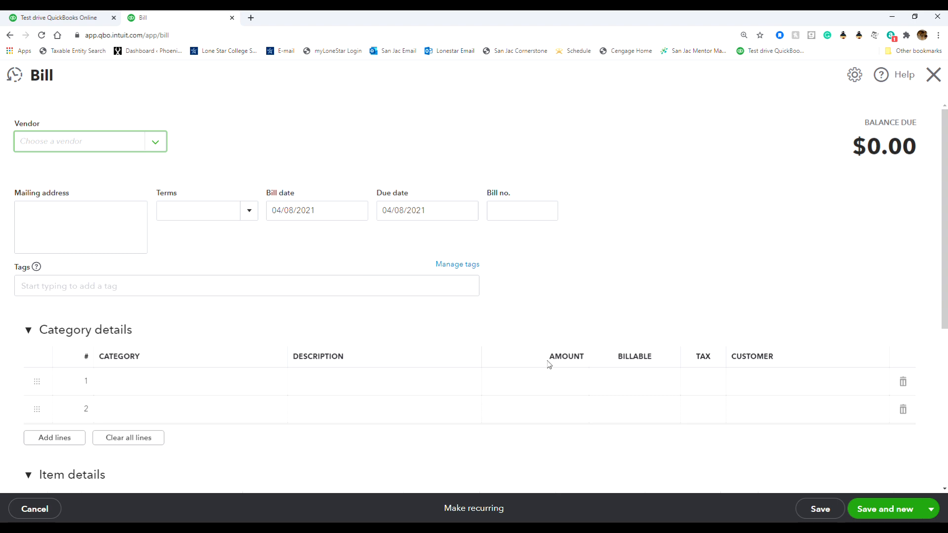
Choose Lee Advertising as the new bill's vendor and set the terms to 2% 10 Net 30.
left_click(155, 148)
left_click(79, 141)
type("lee")
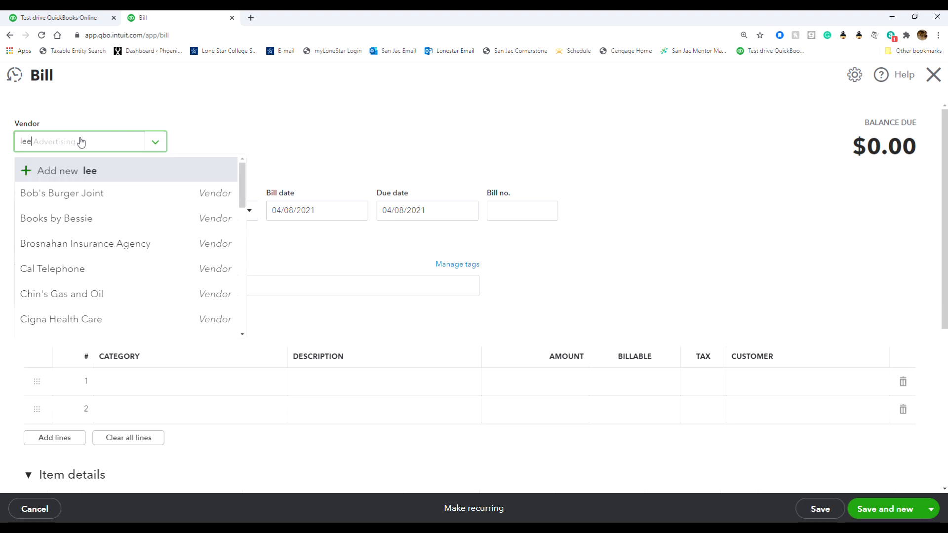
left_click(79, 191)
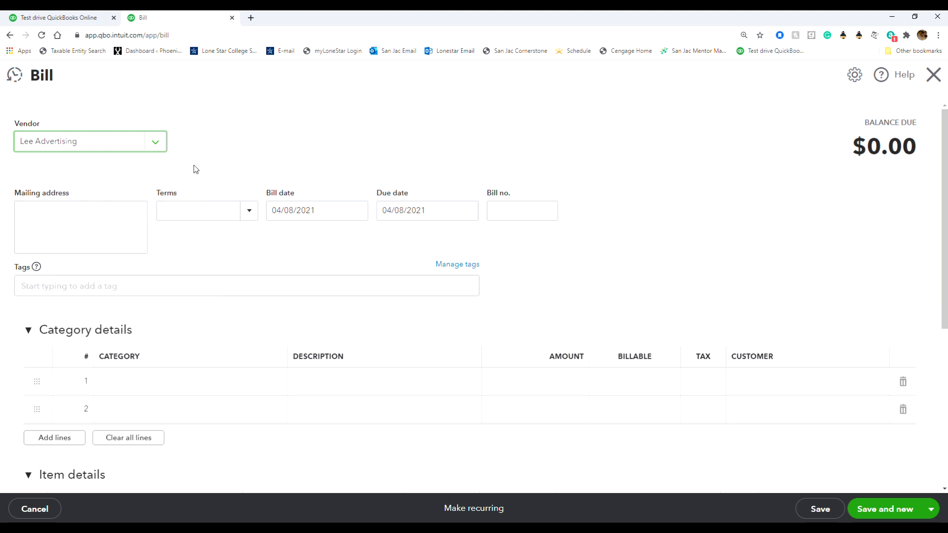
left_click(249, 211)
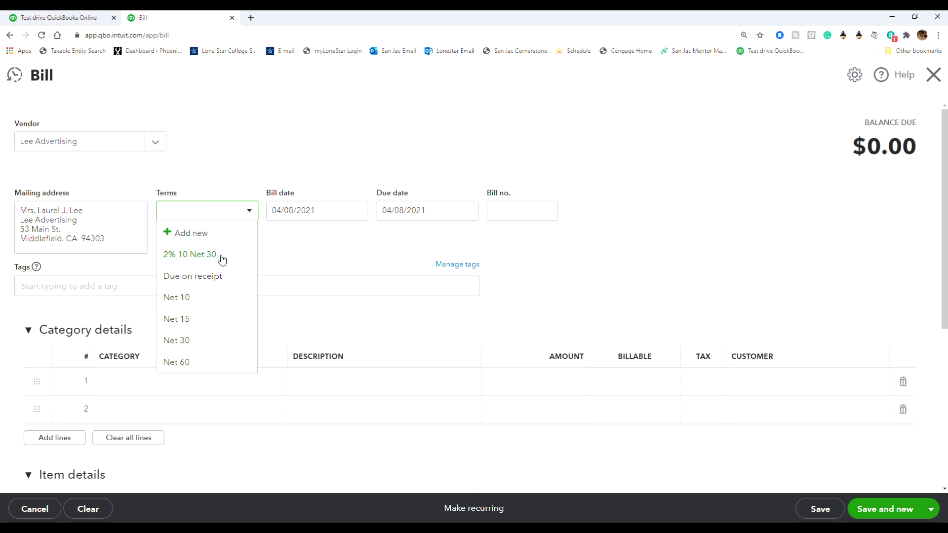
left_click(221, 255)
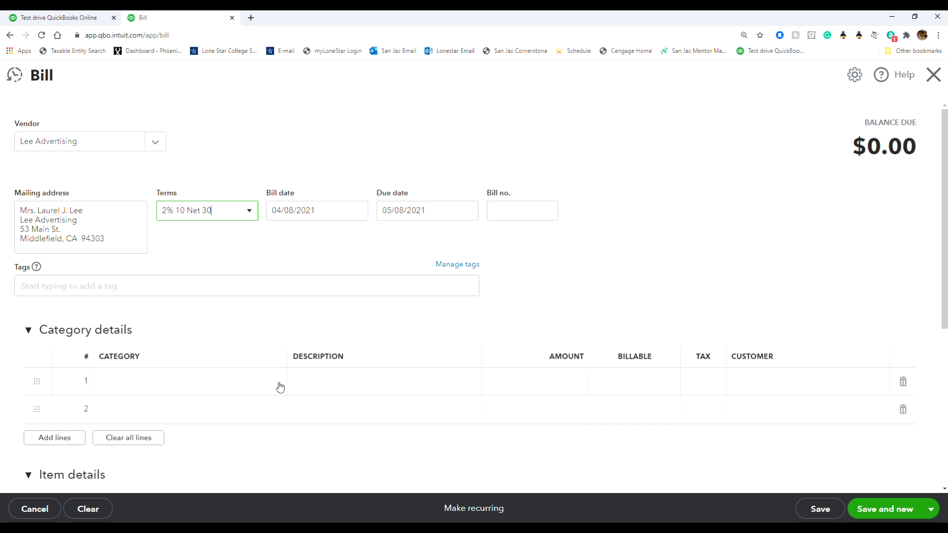
Add an Advertising category line with an amount of 500, then save the bill and start a new one.
left_click(134, 385)
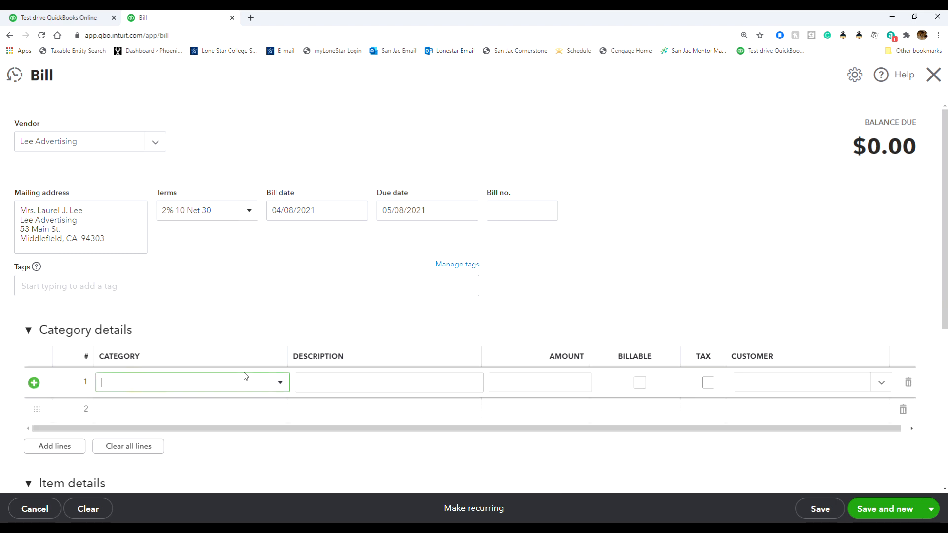
left_click(280, 382)
left_click(223, 200)
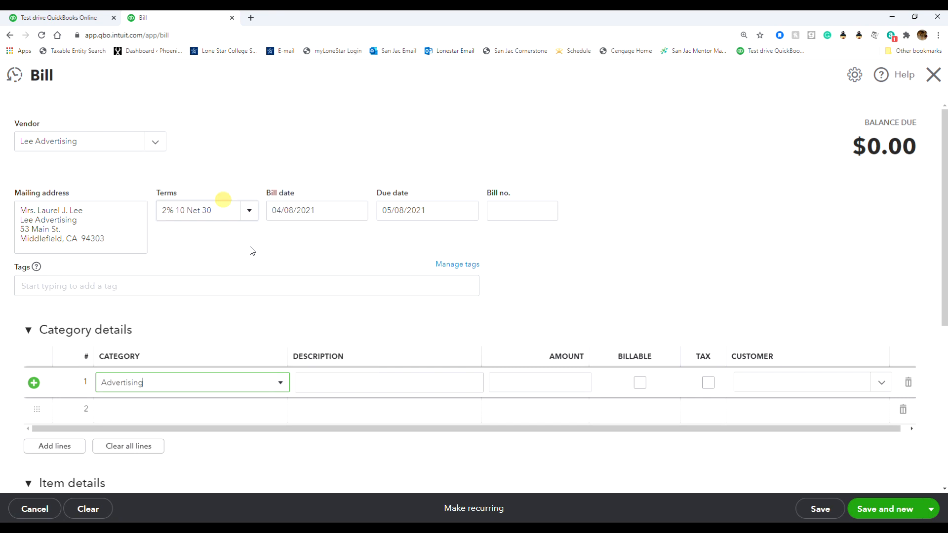
left_click(511, 377)
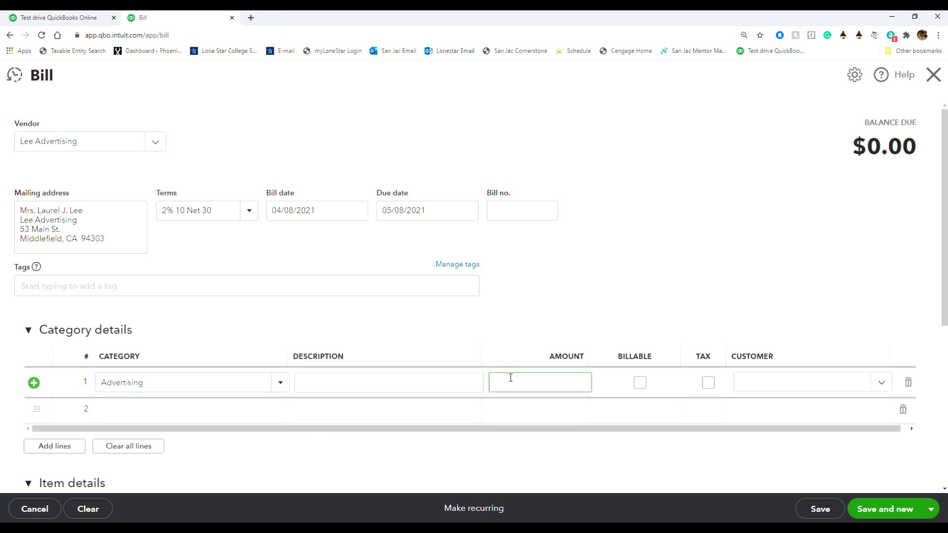
type("500")
left_click(573, 334)
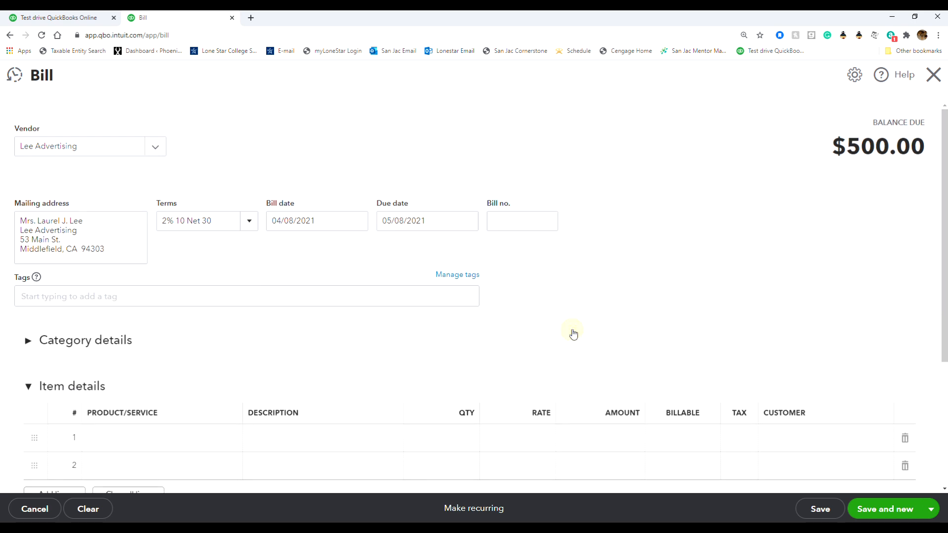
left_click(491, 345)
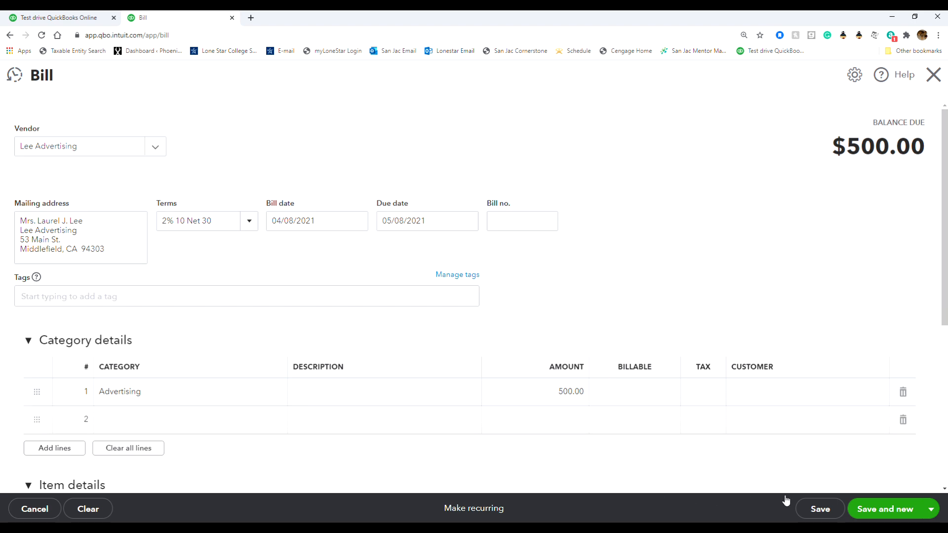
left_click(870, 508)
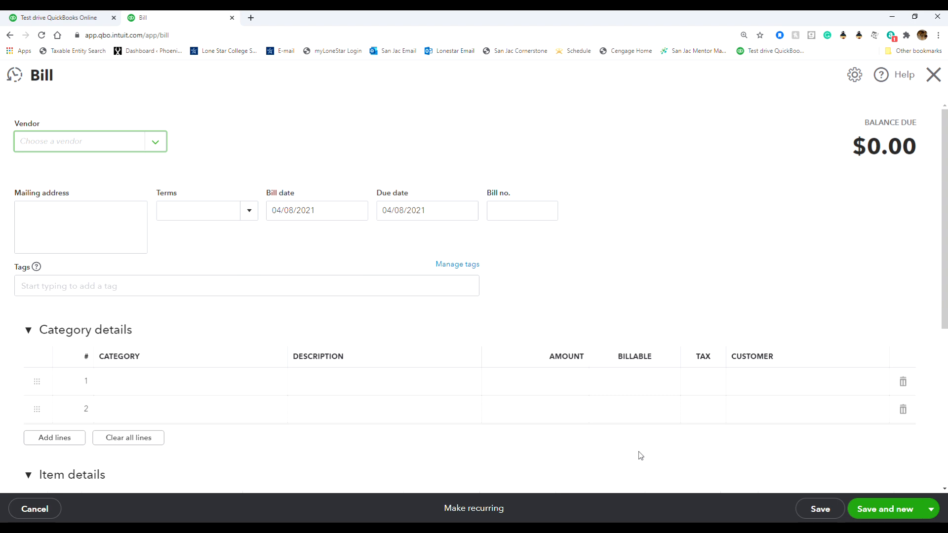
Open the recent $205.00 bill from Norton Lumber and Building Materials and dismiss the online payment promotion.
left_click(15, 74)
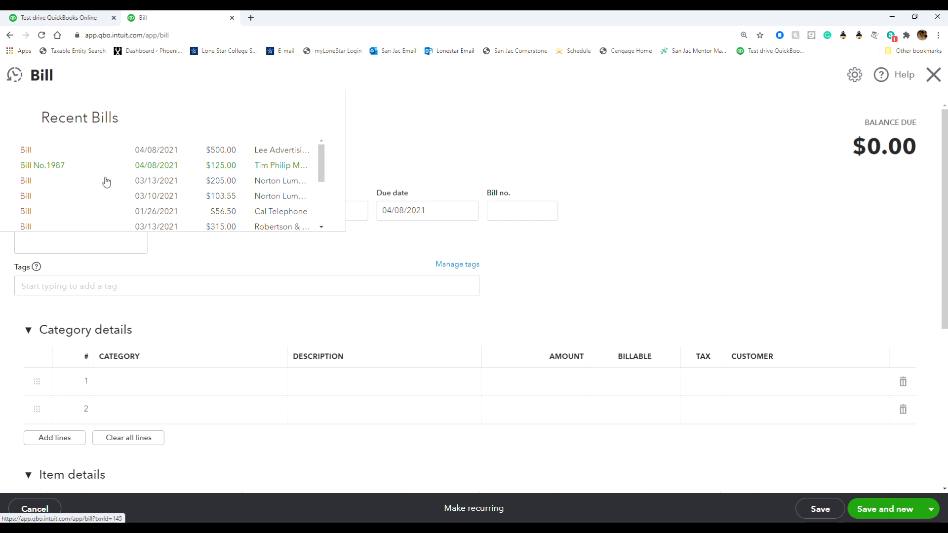
left_click(280, 189)
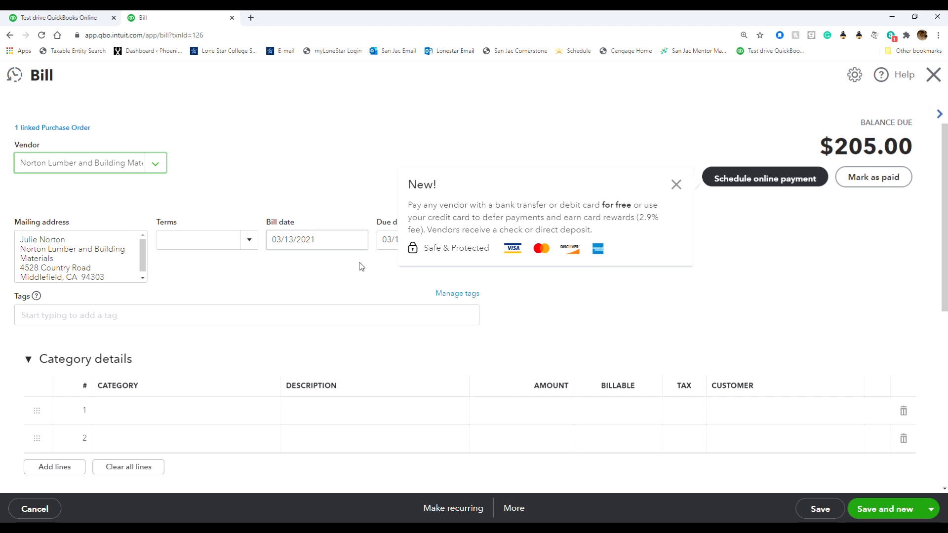
left_click(684, 186)
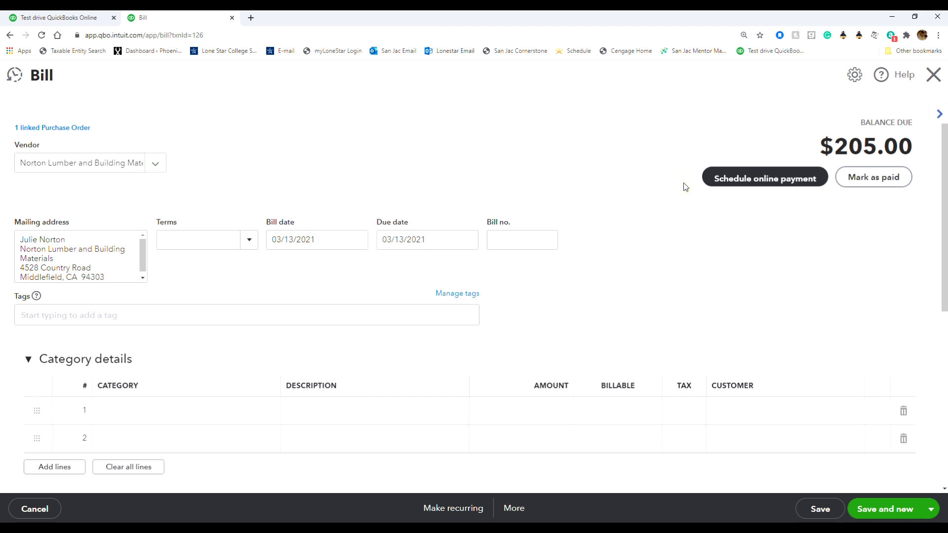
Set the Norton Lumber bill's terms to 2% 10 Net 30, then save and close it, accepting the change to linked transactions.
left_click(252, 240)
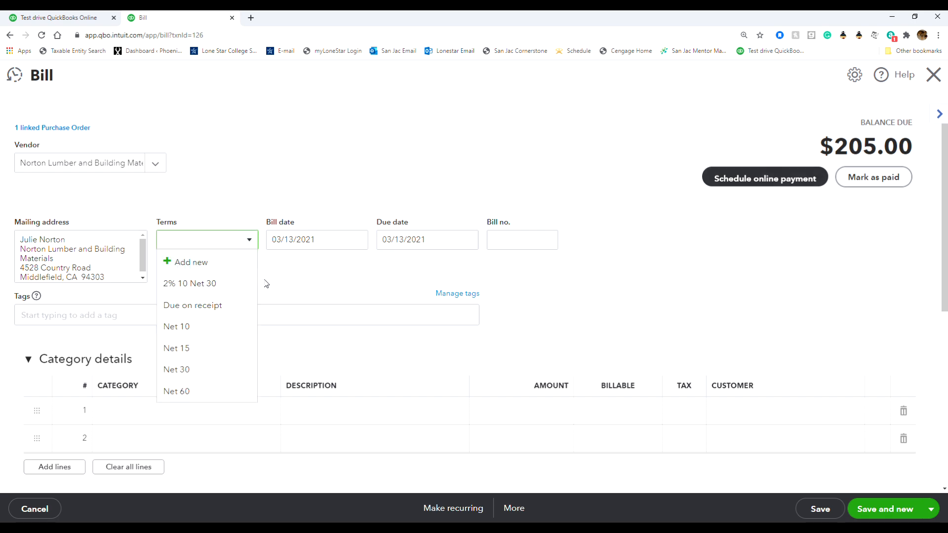
left_click(212, 286)
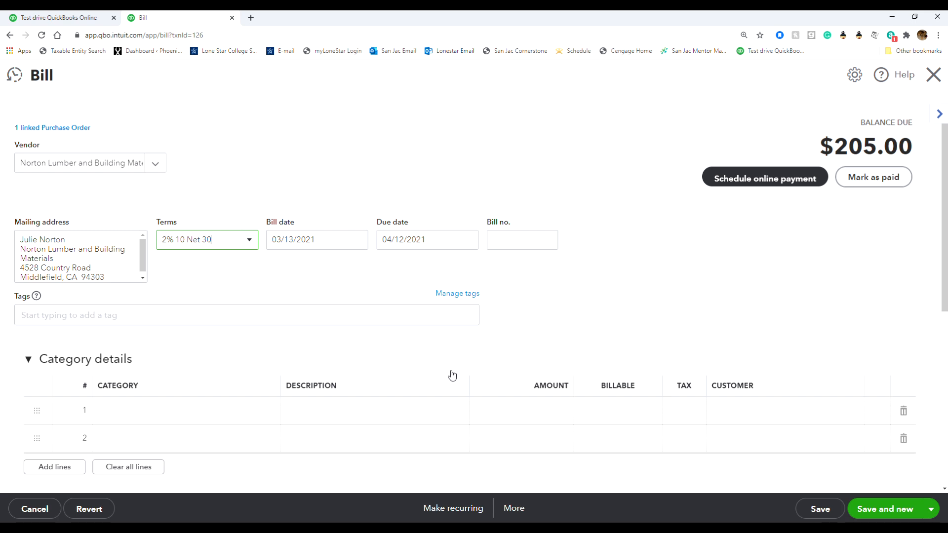
left_click(933, 517)
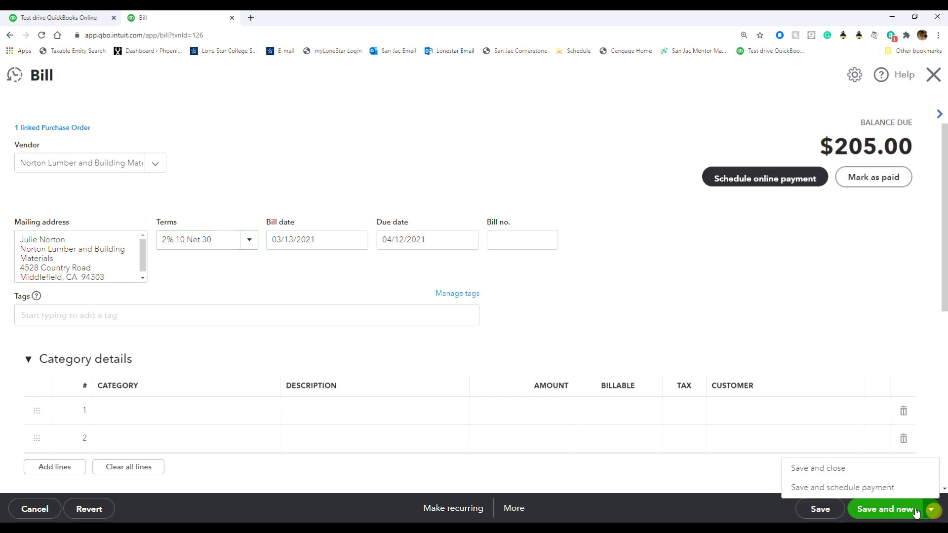
left_click(797, 469)
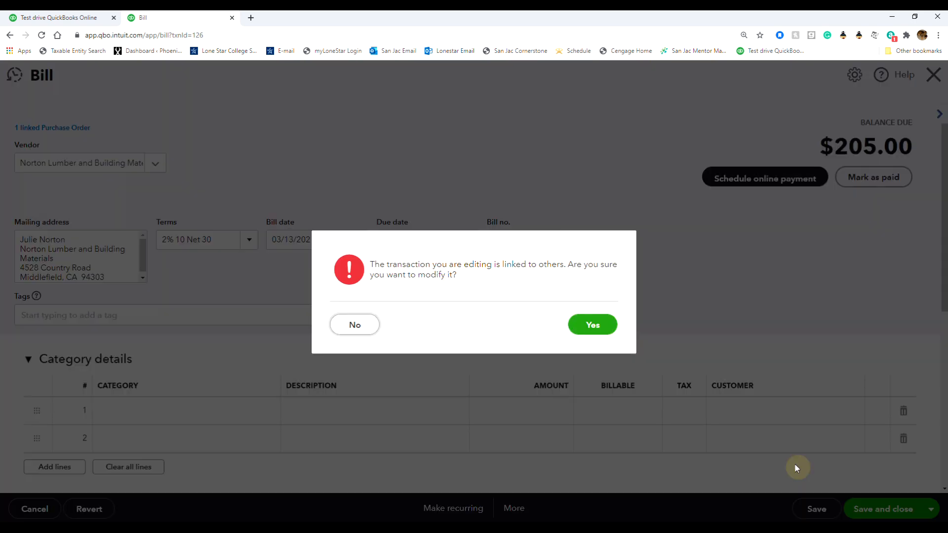
left_click(590, 325)
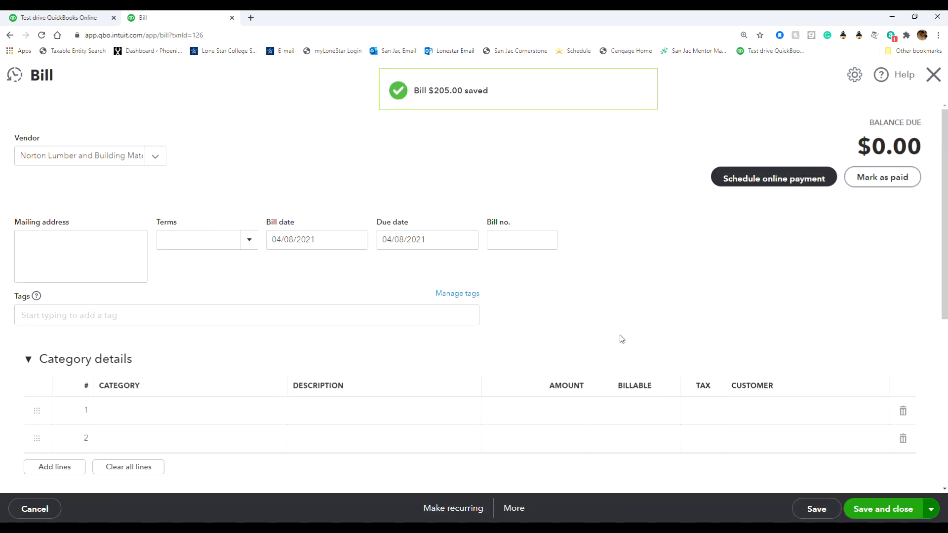
left_click(932, 76)
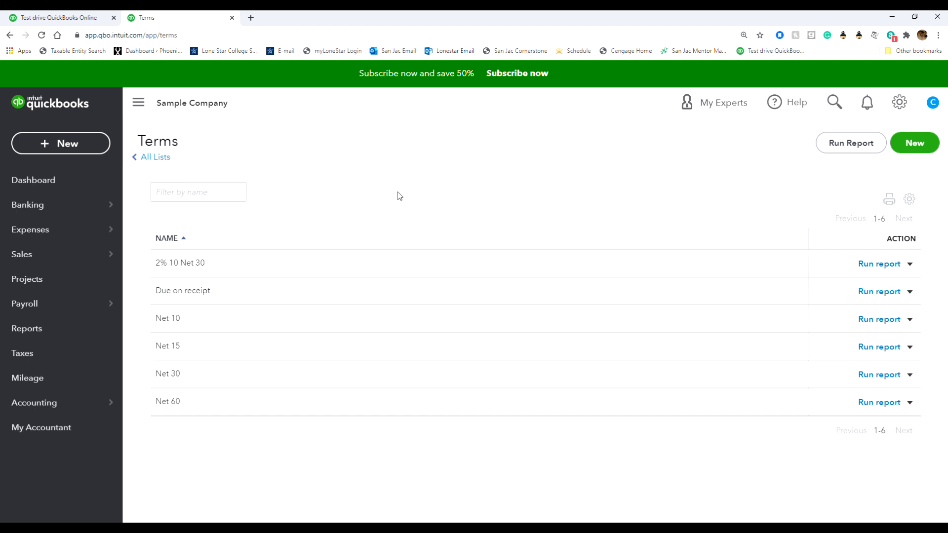
Start a new vendor credit for Norton Lumber and Building Materials.
left_click(74, 143)
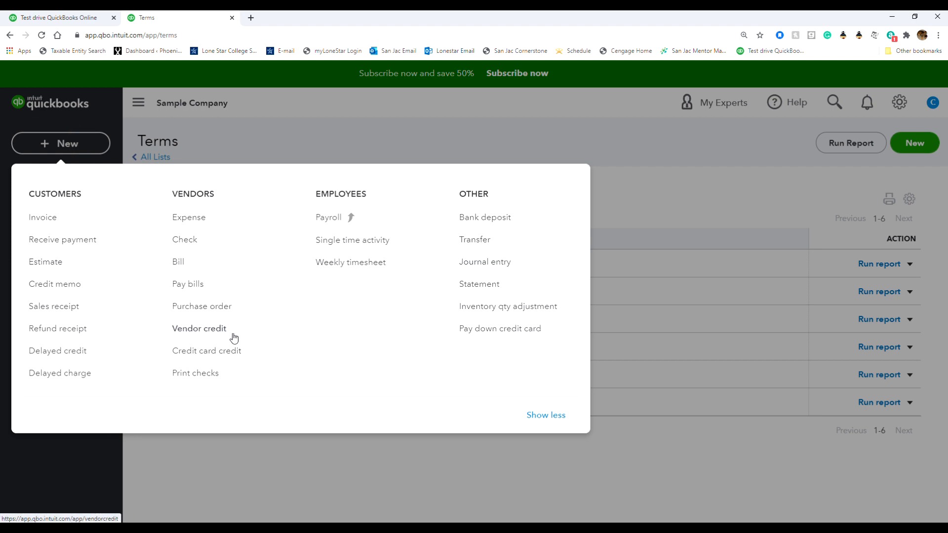
left_click(222, 333)
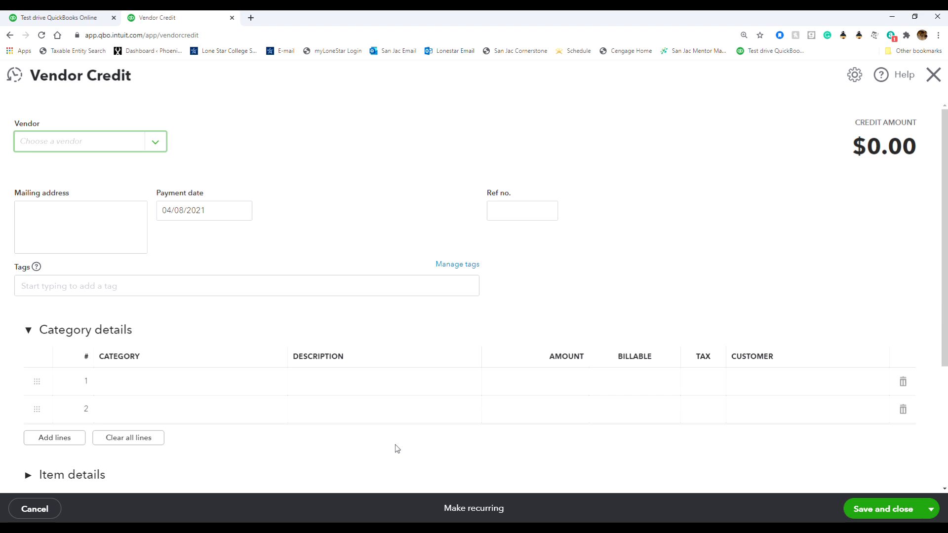
type("no")
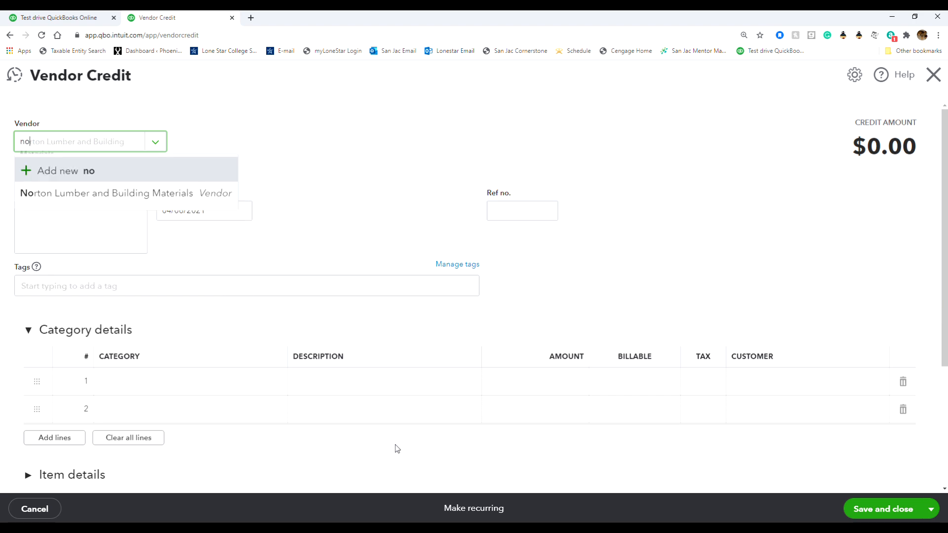
left_click(139, 196)
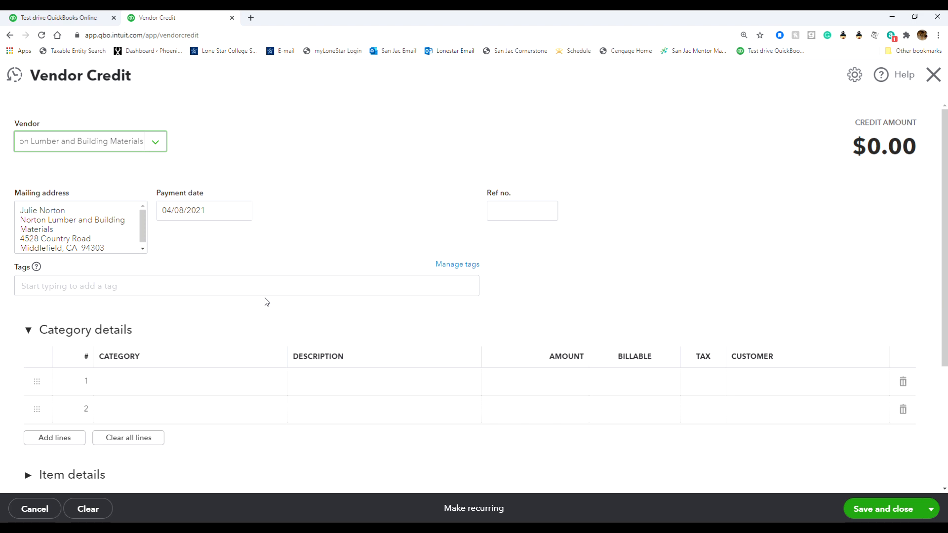
Add the Design:Fountains:Pump product as an item line on the vendor credit, then save and close it.
left_click(208, 381)
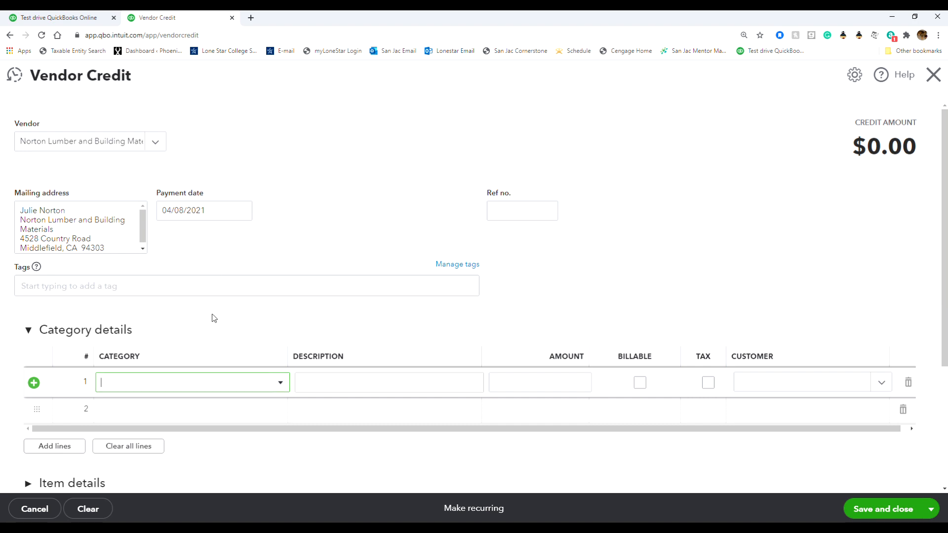
left_click(102, 331)
left_click(88, 379)
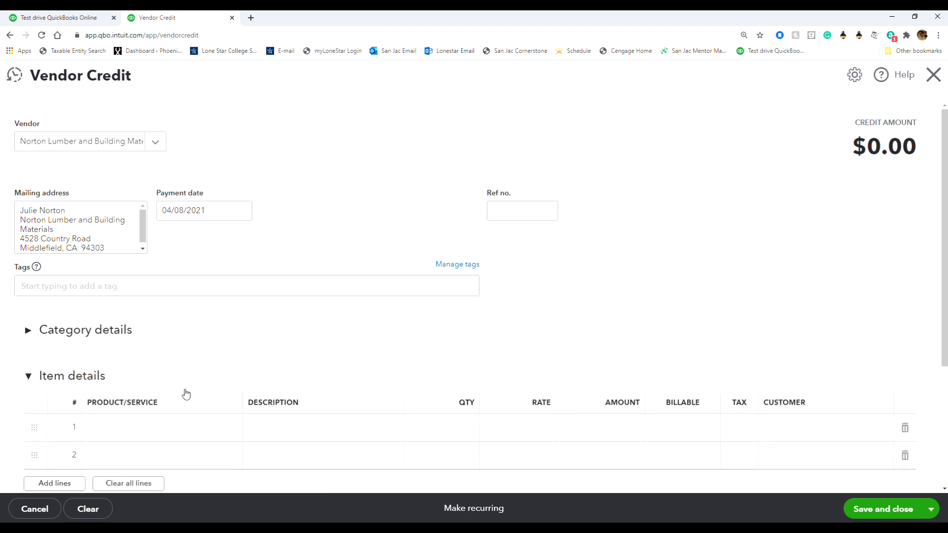
left_click(150, 425)
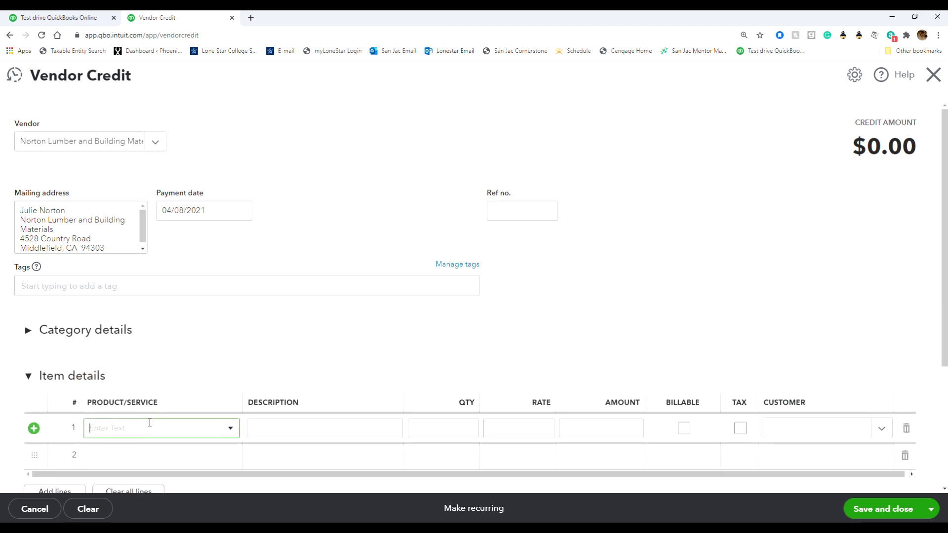
type("pump")
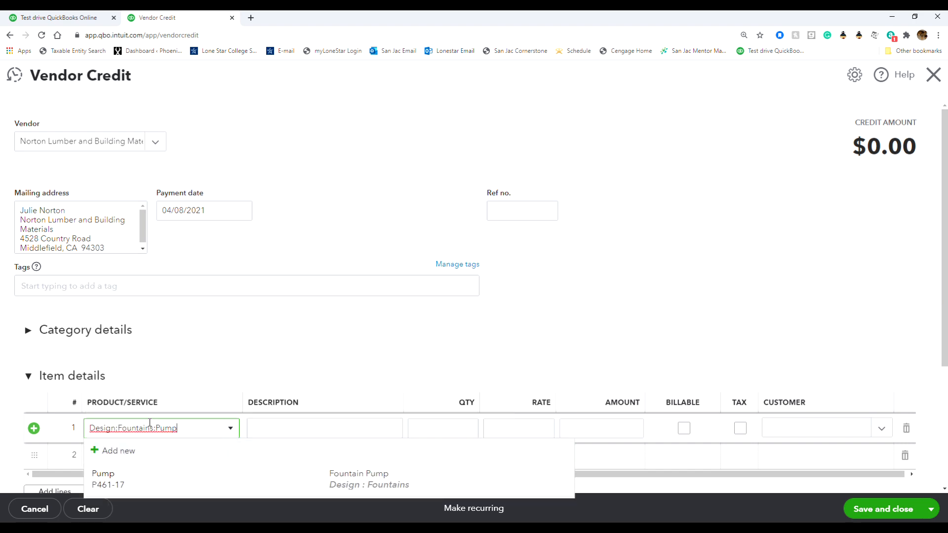
left_click(161, 483)
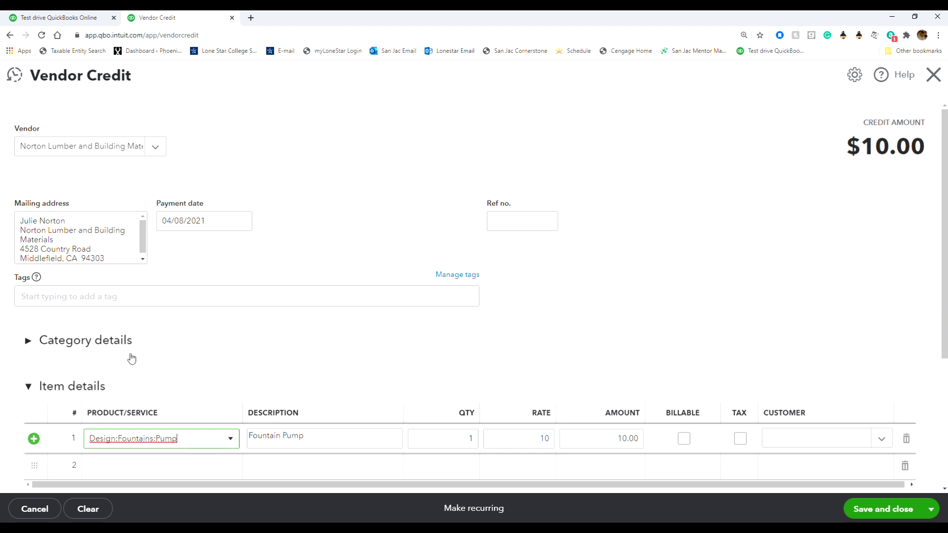
left_click(863, 514)
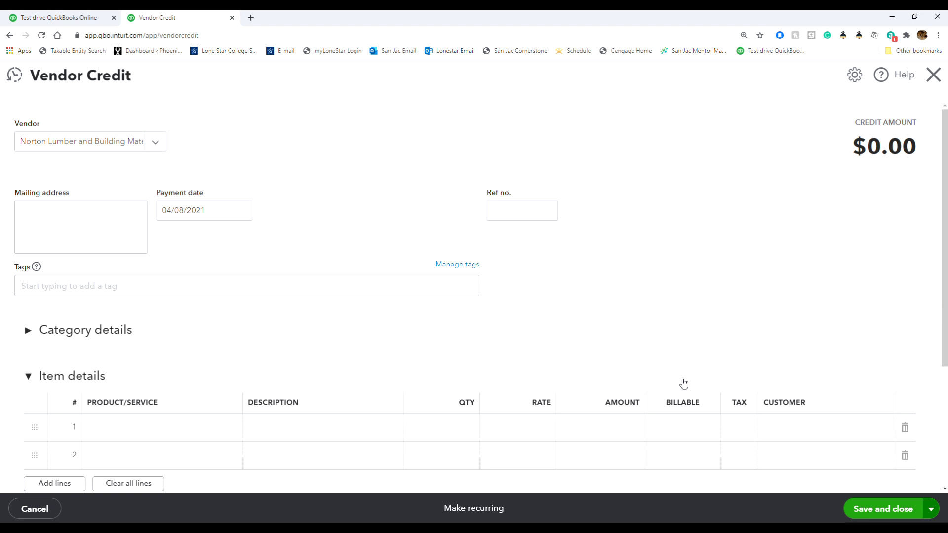
left_click(934, 74)
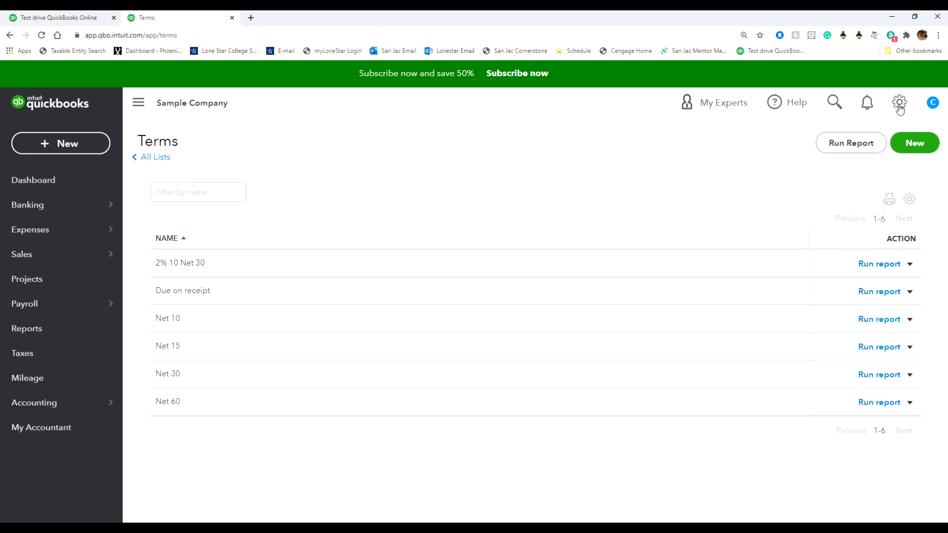
Open the chart of accounts and start a new account.
left_click(899, 103)
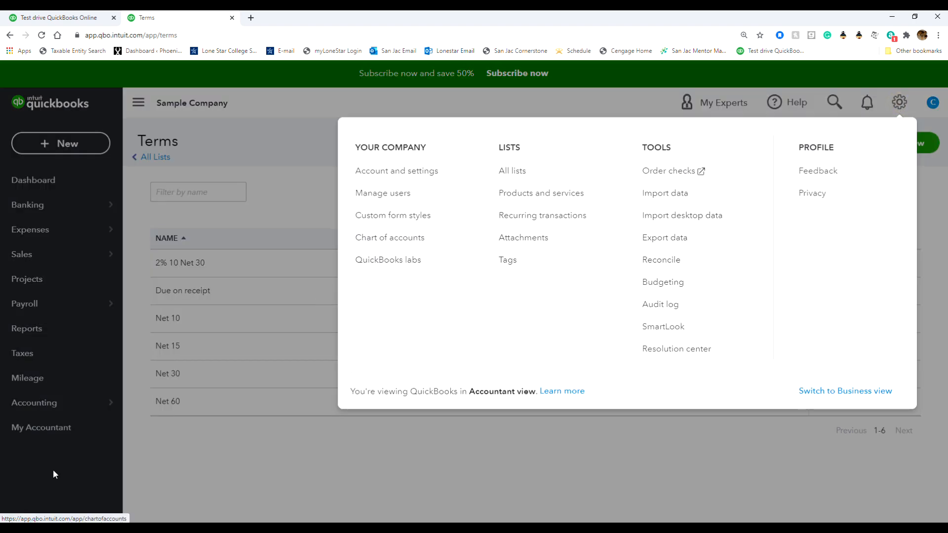
left_click(54, 406)
left_click(54, 405)
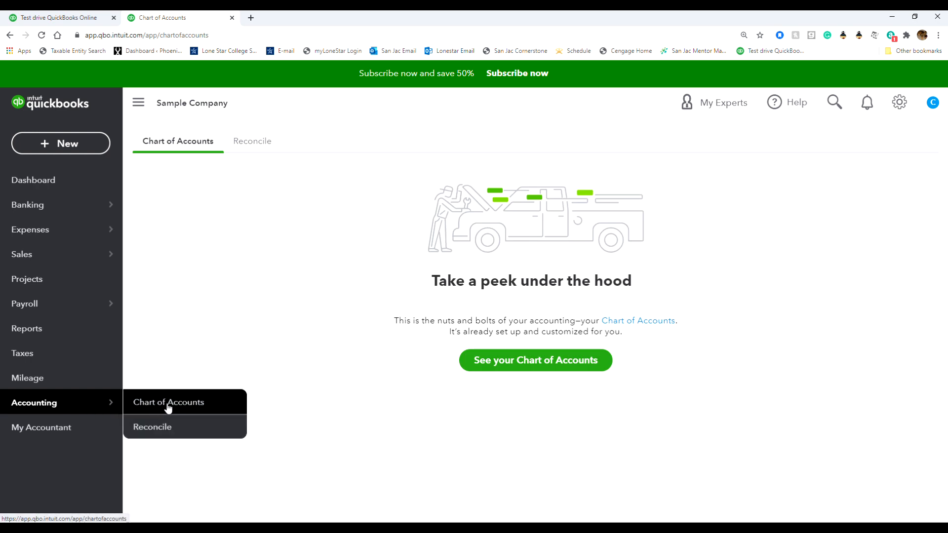
left_click(167, 403)
left_click(497, 374)
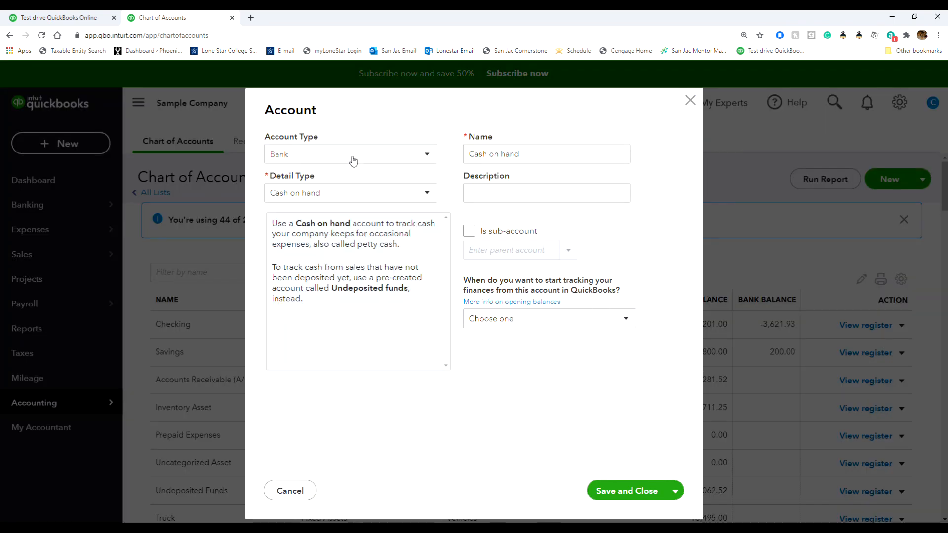
Set the new account's type to Cost of Goods Sold and its detail type to Supplies & Materials - COGS.
left_click(356, 150)
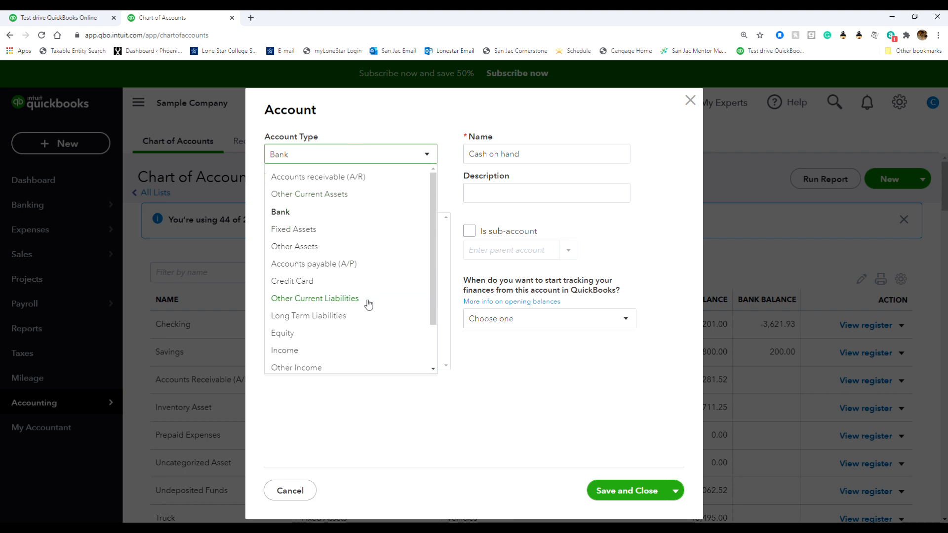
scroll(366, 304, "down", 2)
left_click(342, 330)
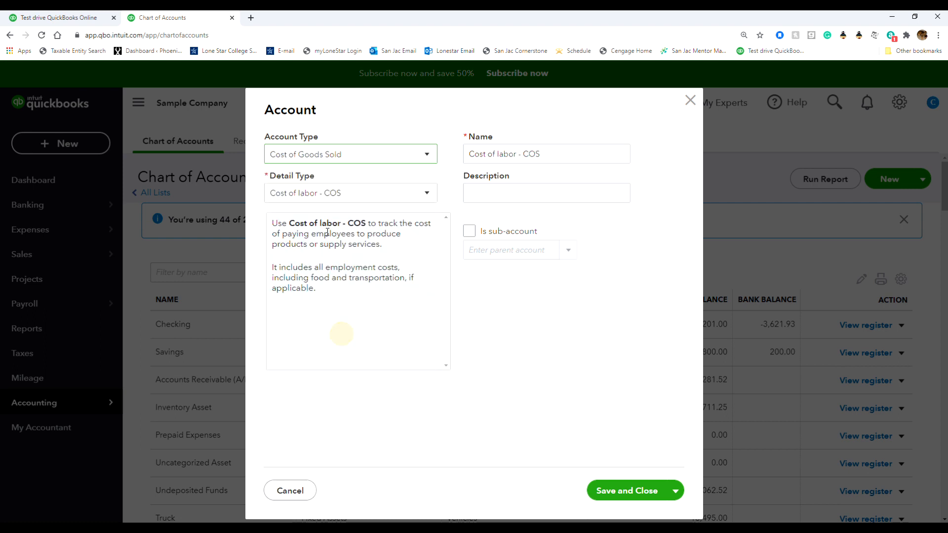
left_click(334, 195)
left_click(361, 287)
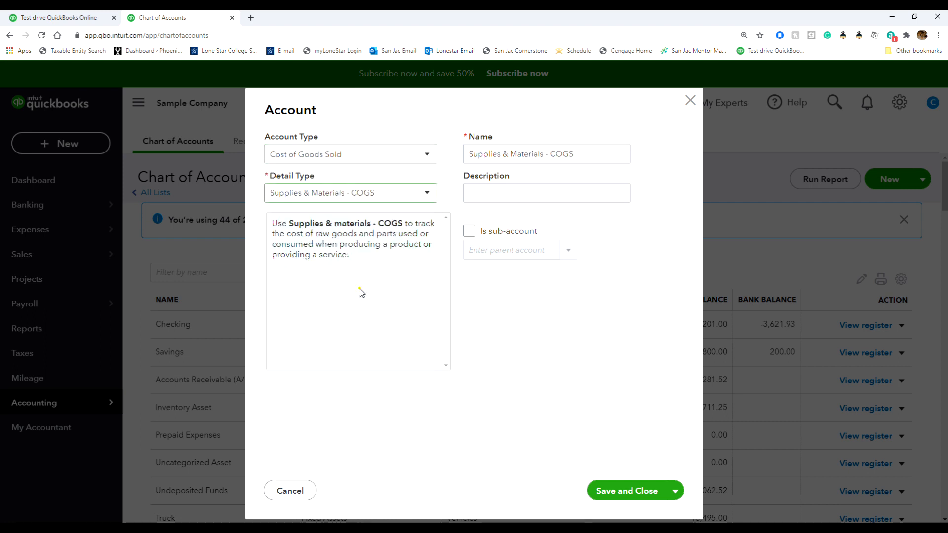
Name the new account Merchandise Discounts.
left_click_drag(574, 151, 466, 154)
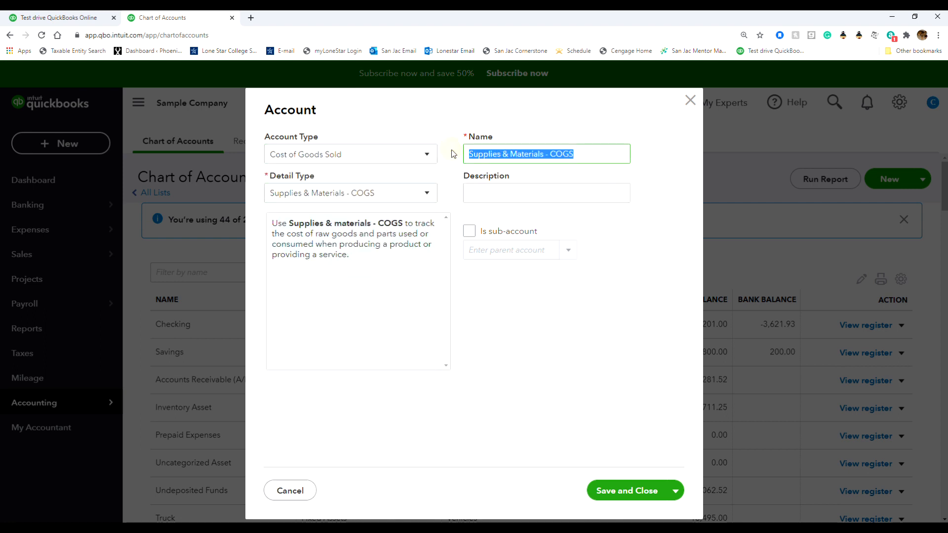
type("M")
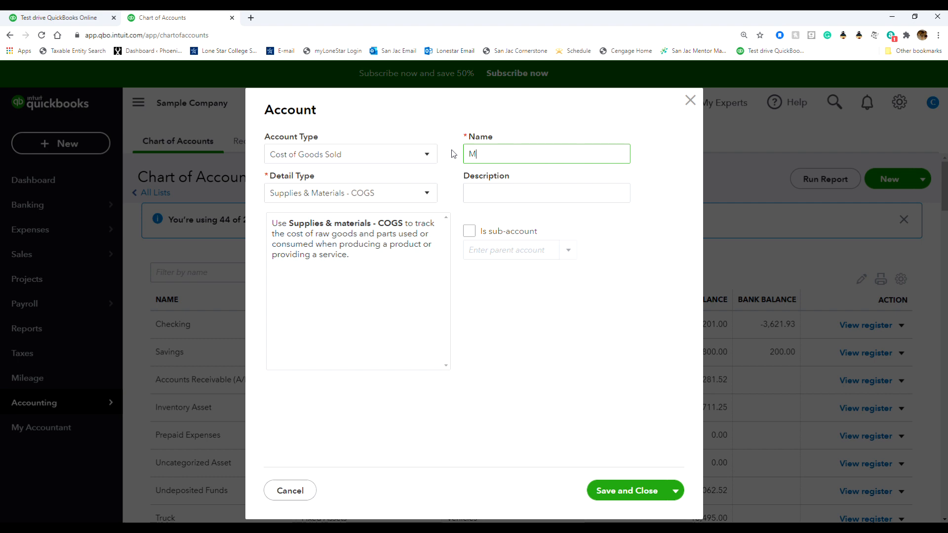
type("erchandise Discounts")
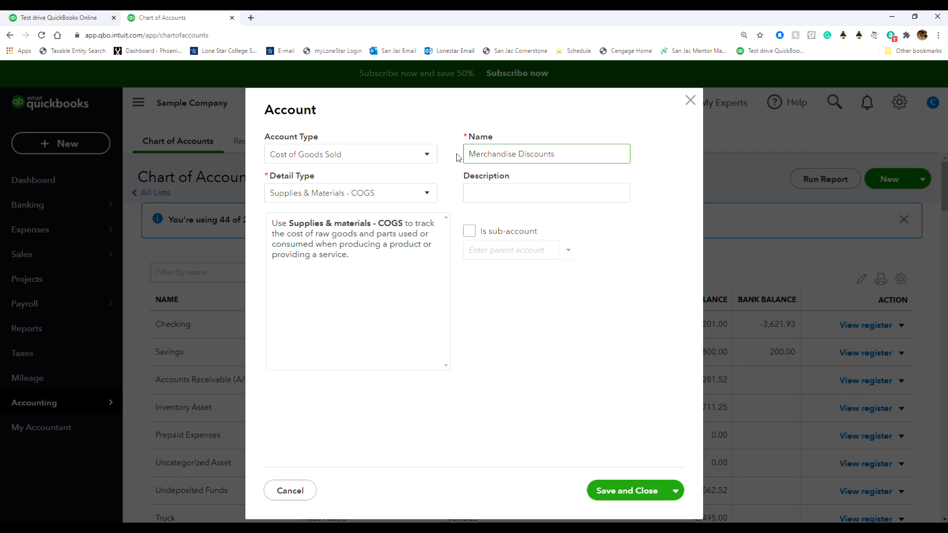
Make Merchandise Discounts a sub-account of Cost of Goods Sold, then save it and start another new account.
left_click(468, 231)
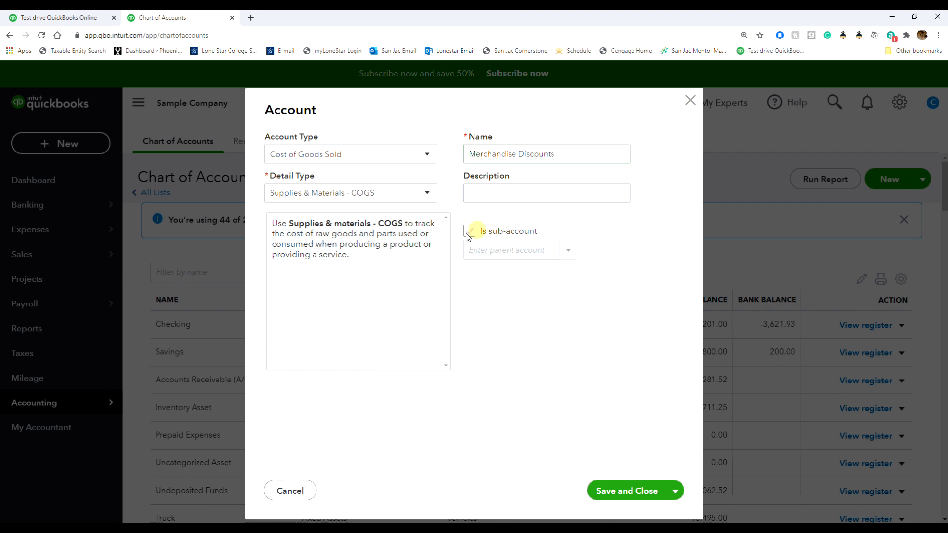
left_click(568, 251)
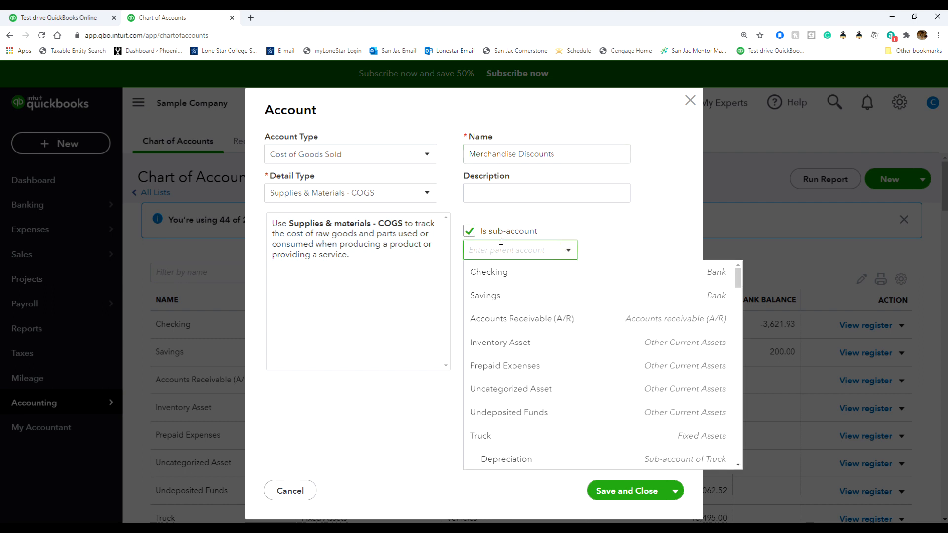
type("c")
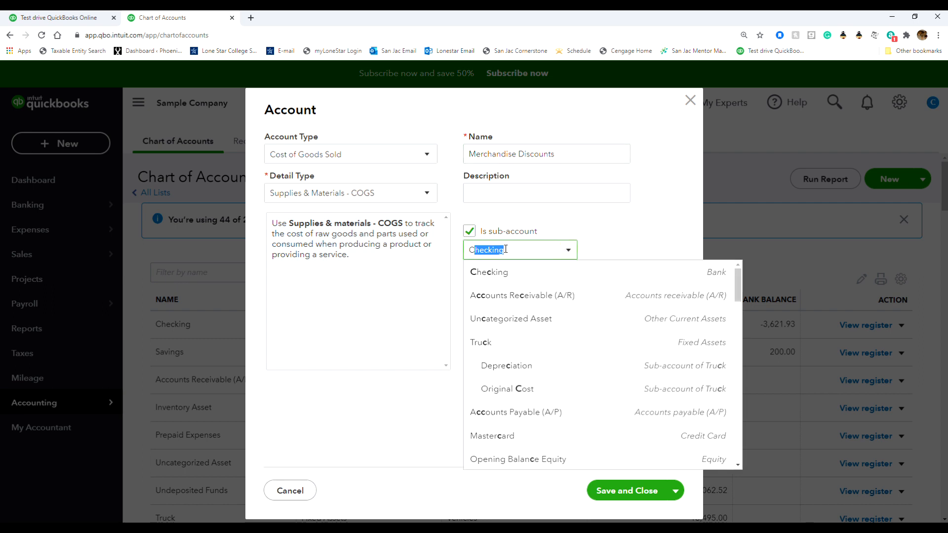
type("ost")
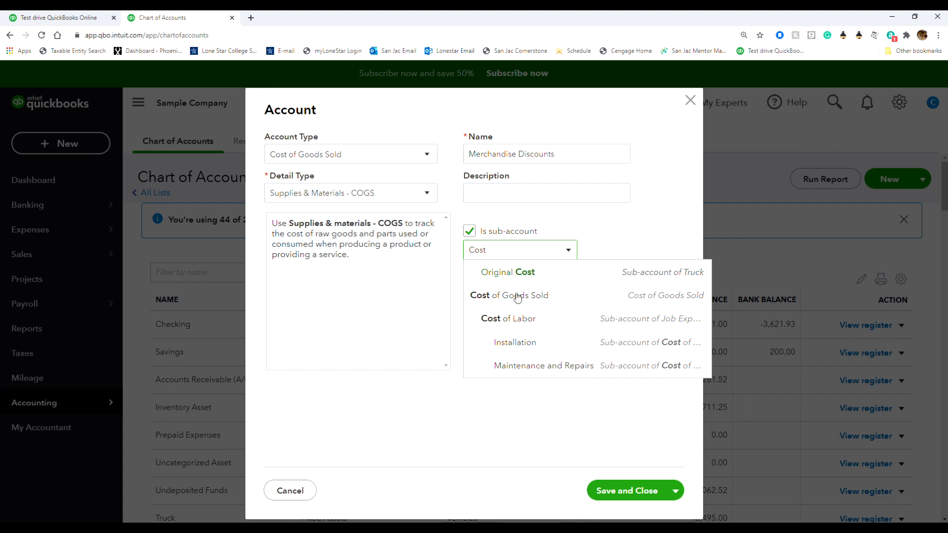
left_click(518, 296)
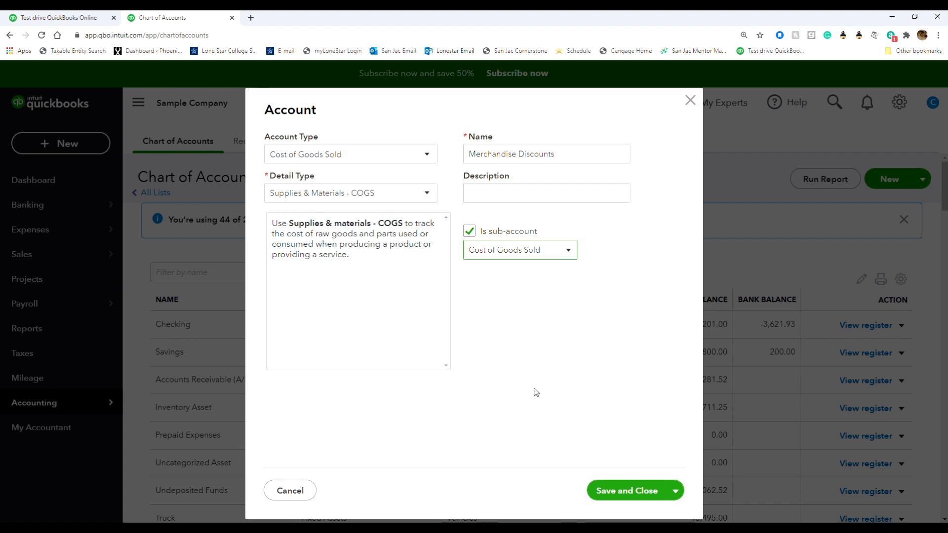
left_click(675, 490)
left_click(642, 469)
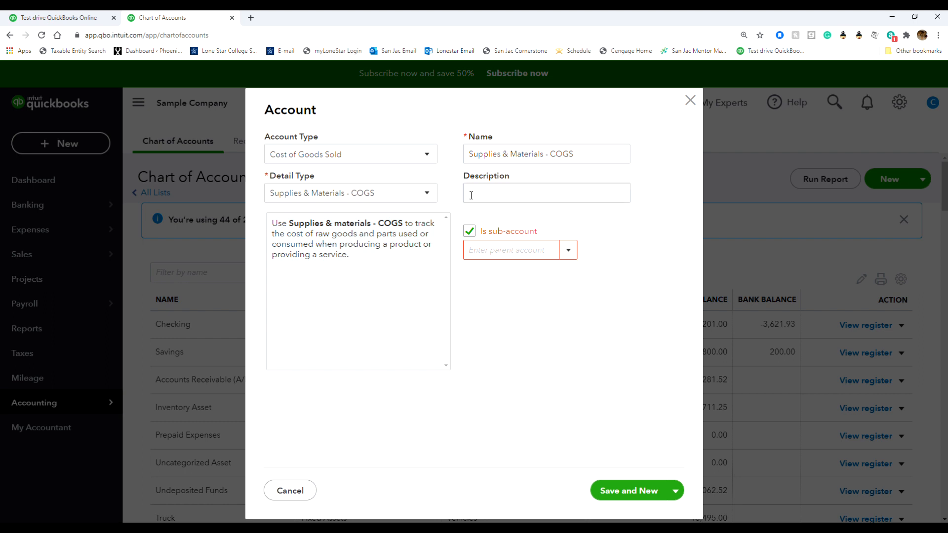
Set the new account's type to Other Expense and its detail type to Other Miscellaneous Expense.
left_click(428, 154)
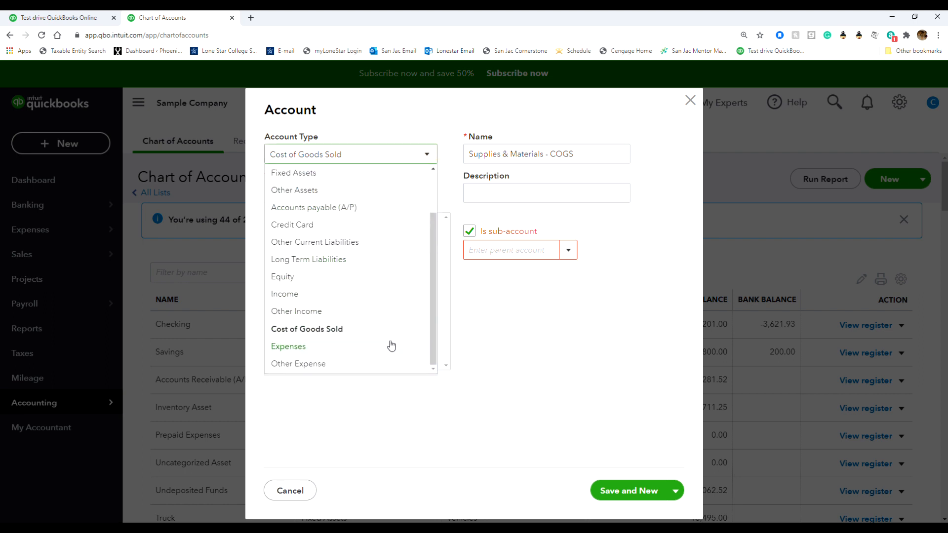
left_click(388, 364)
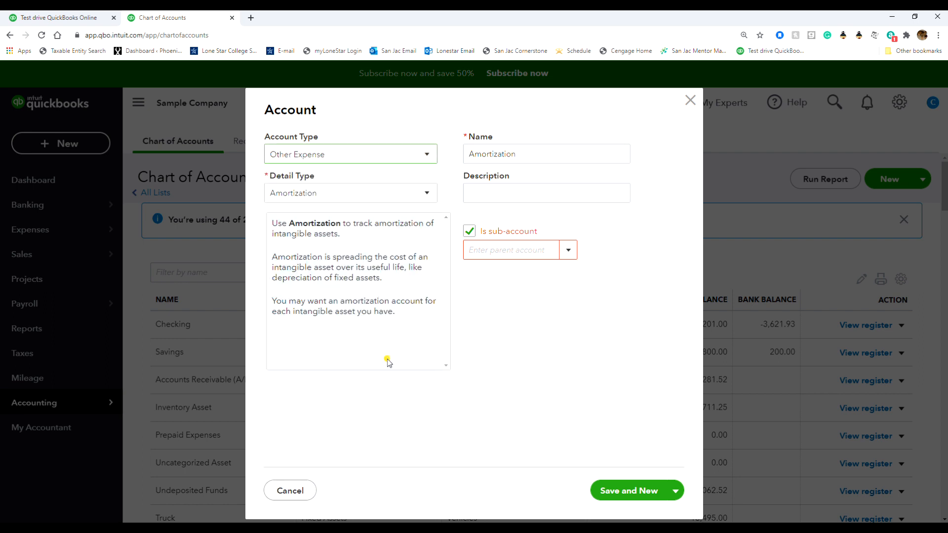
left_click(426, 196)
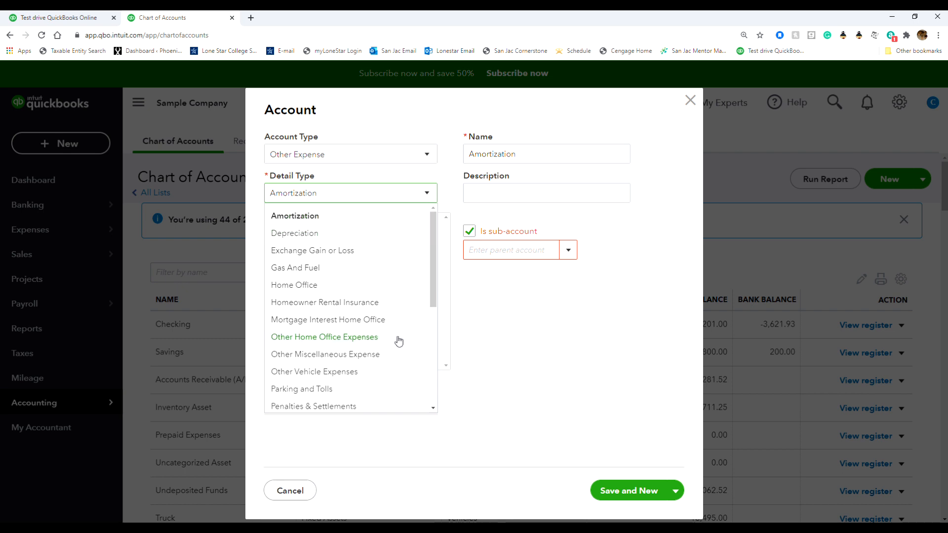
left_click(382, 355)
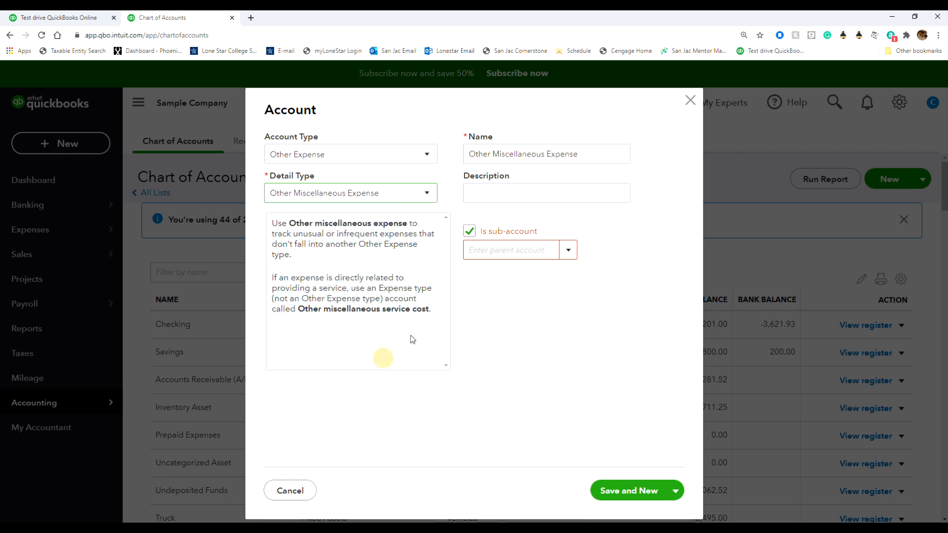
Name the account Purchase Discounts, turn off its sub-account option, then save it and close the account form.
triple_click(532, 154)
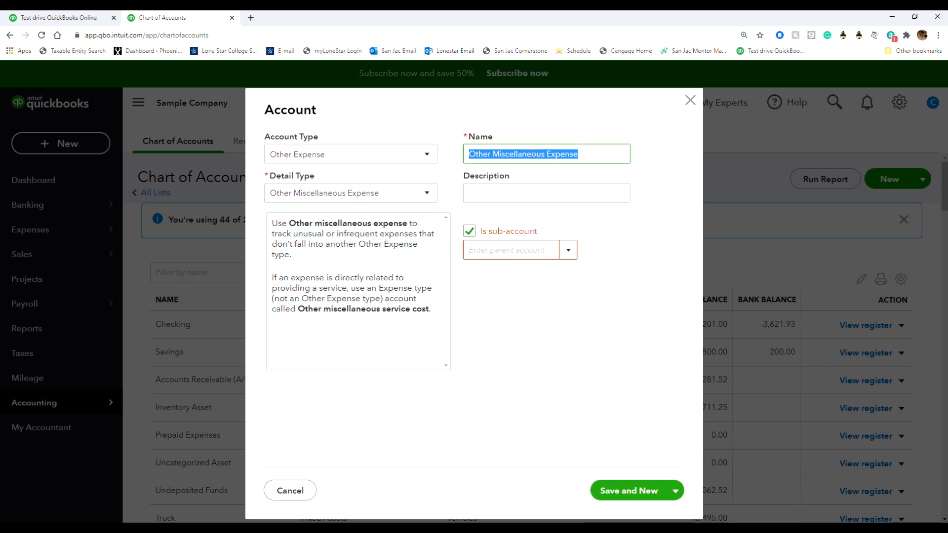
type("Purchas")
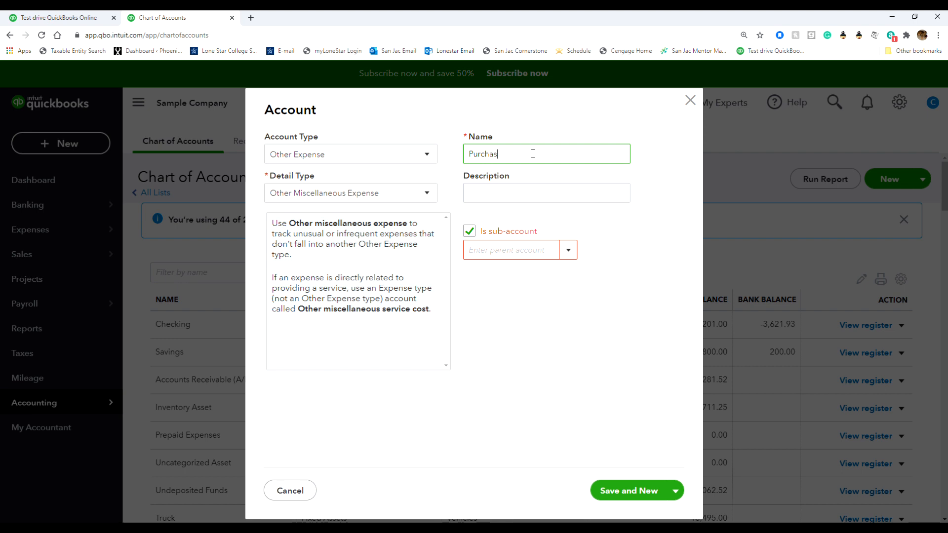
type("e Discounts")
left_click(468, 232)
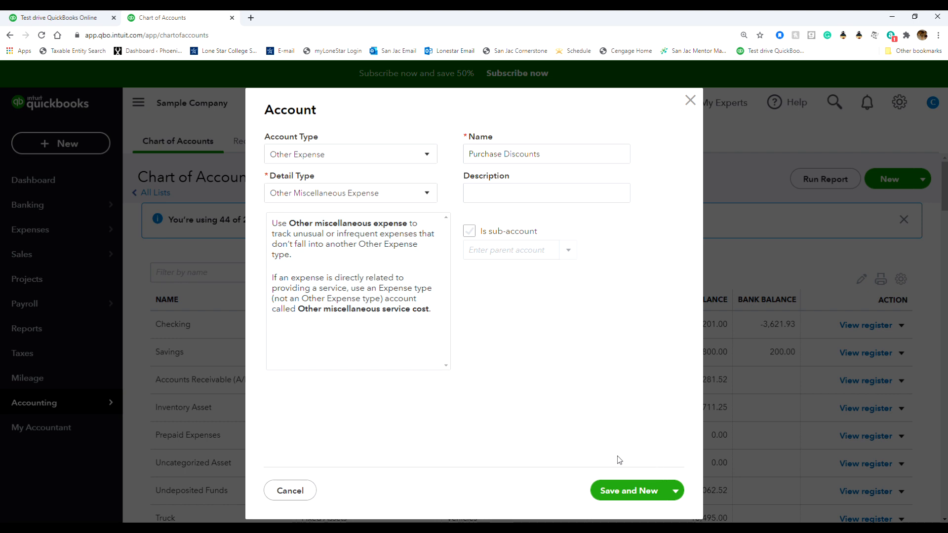
left_click(672, 492)
left_click(637, 469)
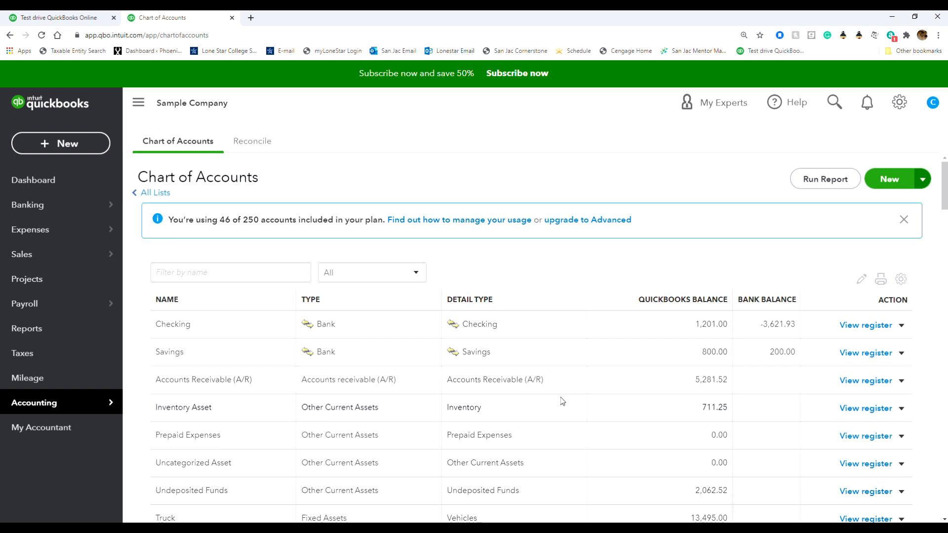
Look through the chart of accounts for the Merchandise Discounts and Purchase Discounts accounts.
scroll(562, 401, "down", 8)
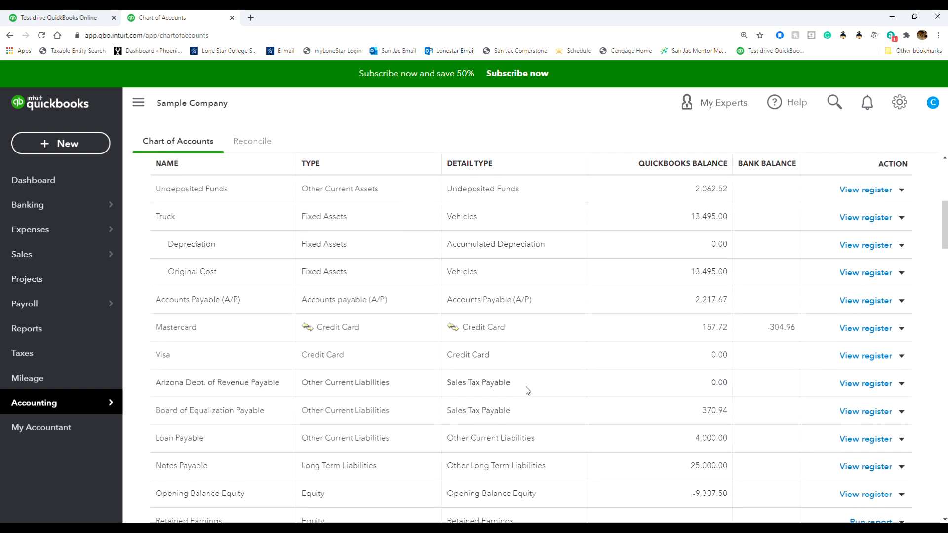
scroll(525, 391, "down", 4)
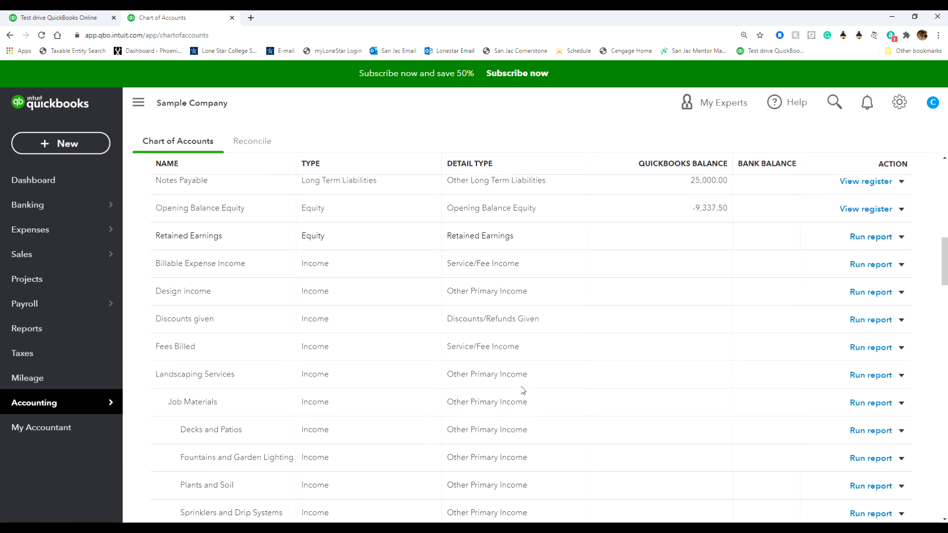
scroll(522, 390, "up", 2)
scroll(522, 386, "down", 5)
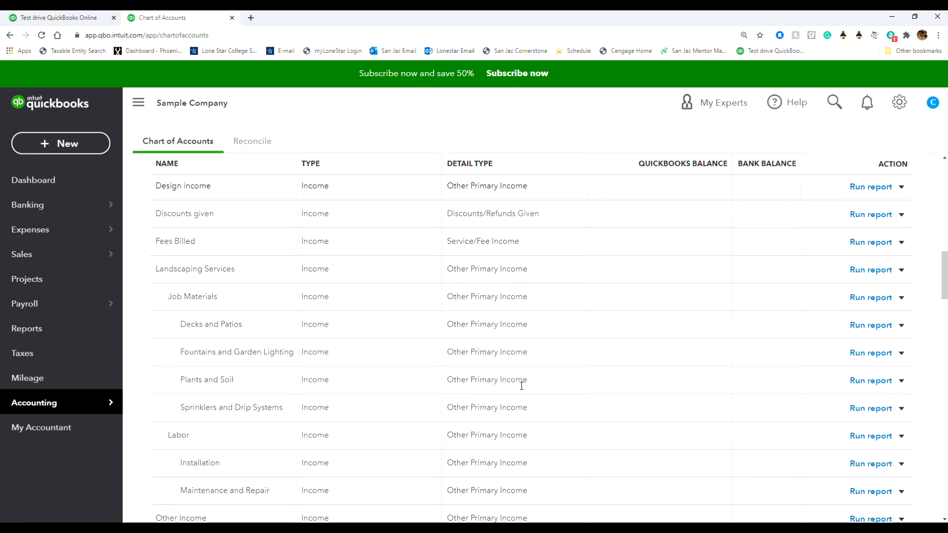
scroll(522, 386, "down", 7)
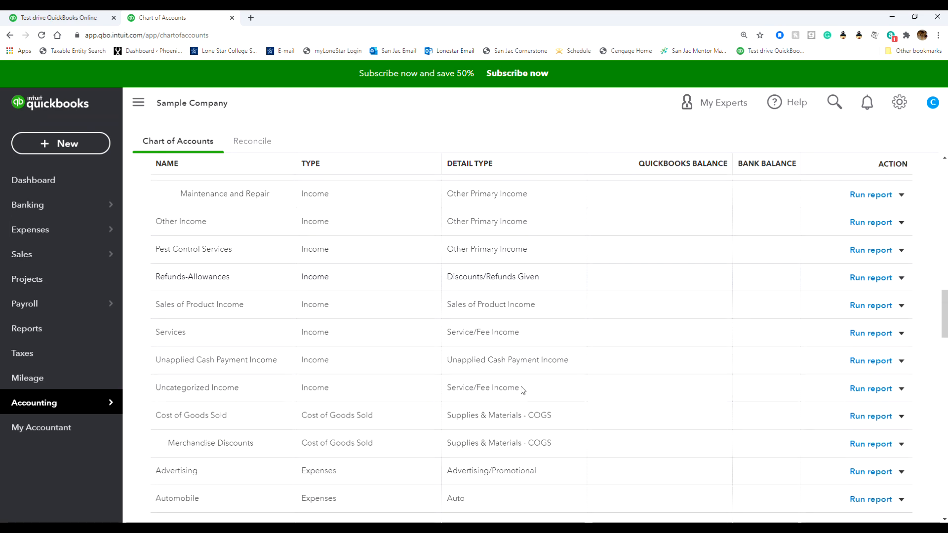
scroll(523, 391, "down", 3)
scroll(522, 390, "up", 15)
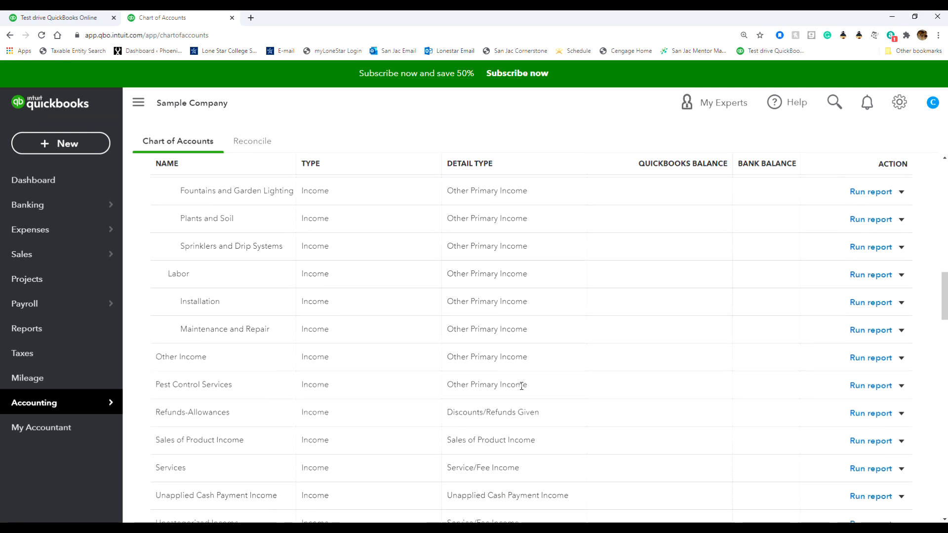
scroll(521, 386, "up", 4)
scroll(522, 389, "down", 13)
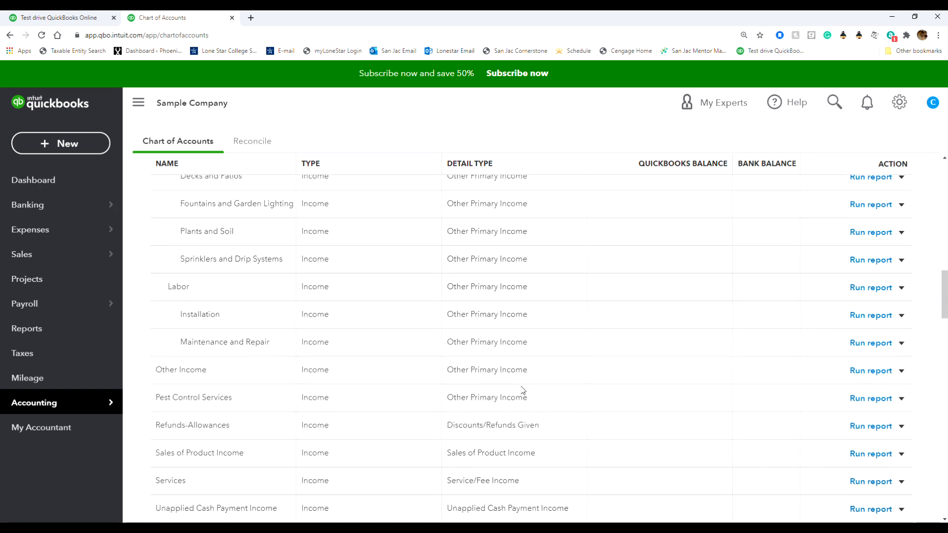
scroll(523, 390, "down", 2)
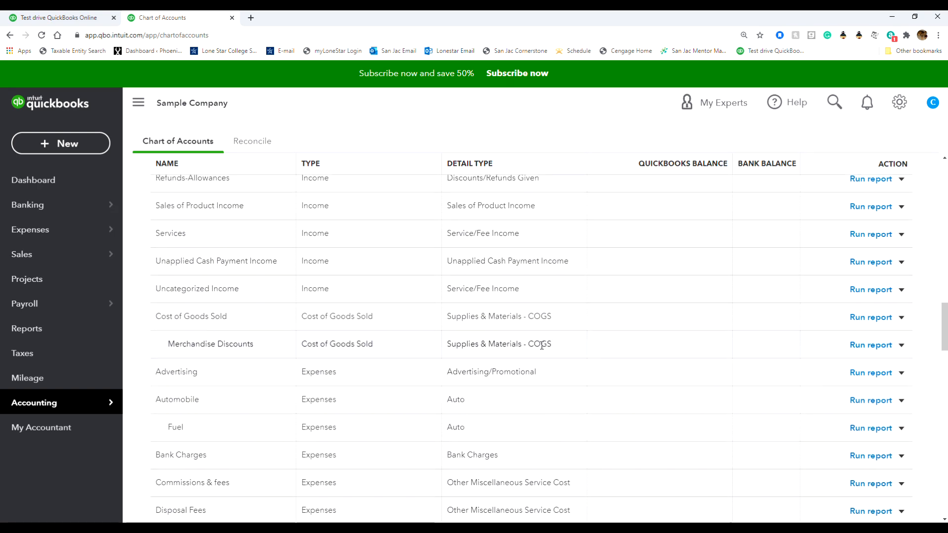
scroll(536, 396, "down", 16)
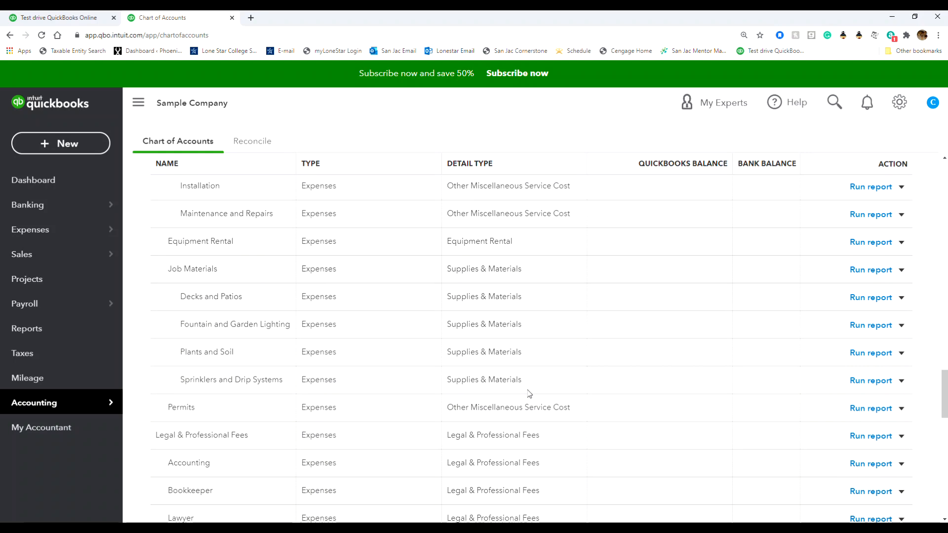
scroll(528, 388, "down", 10)
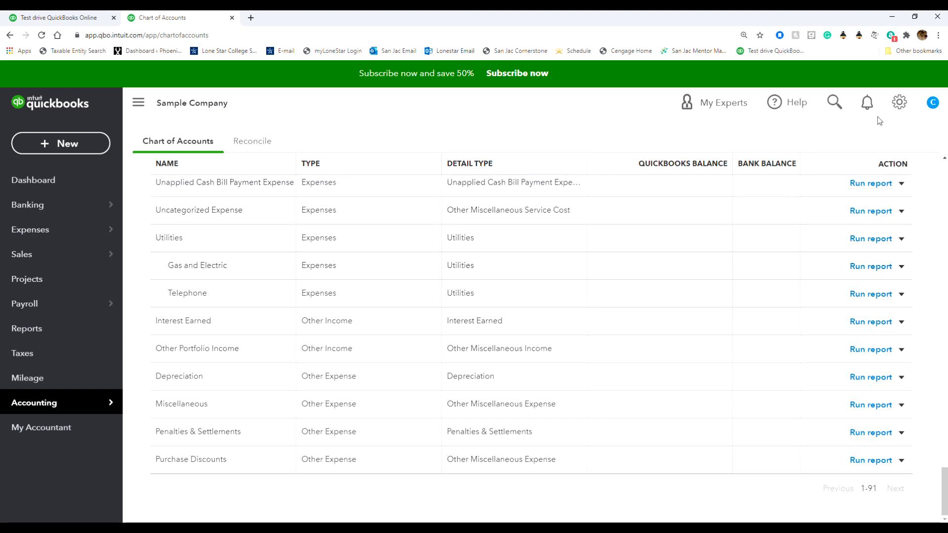
Open the $125.00 Tim Philip Masonry bill from the recent transactions and review its category and item details.
left_click(835, 106)
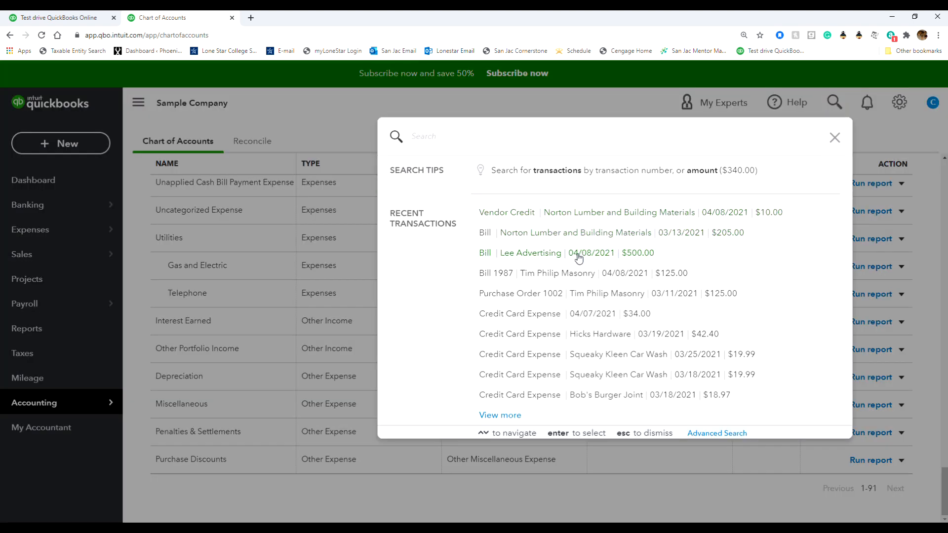
left_click(592, 279)
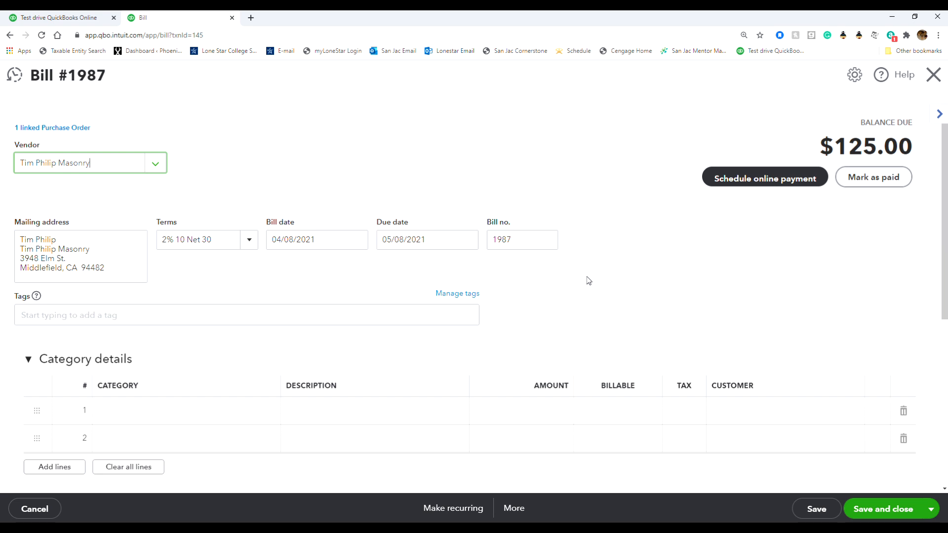
scroll(232, 276, "down", 4)
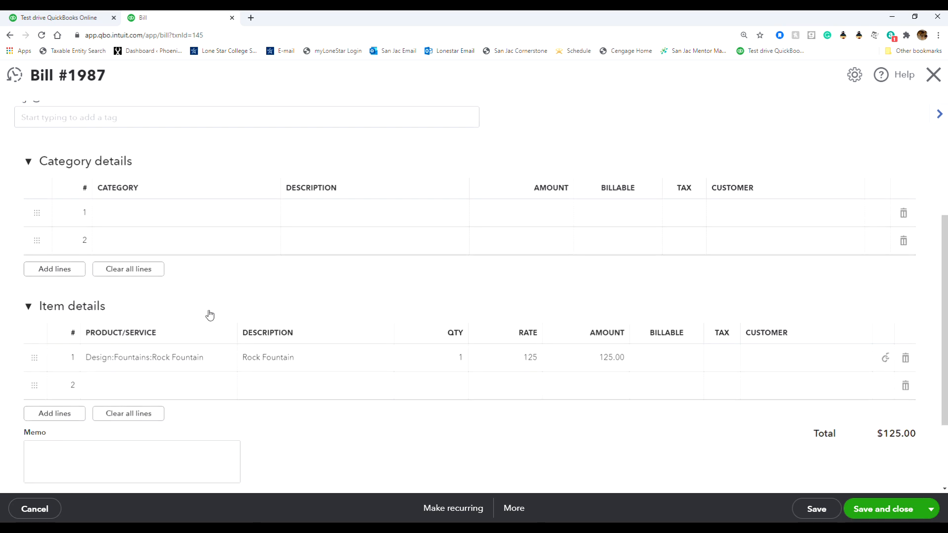
scroll(213, 301, "up", 2)
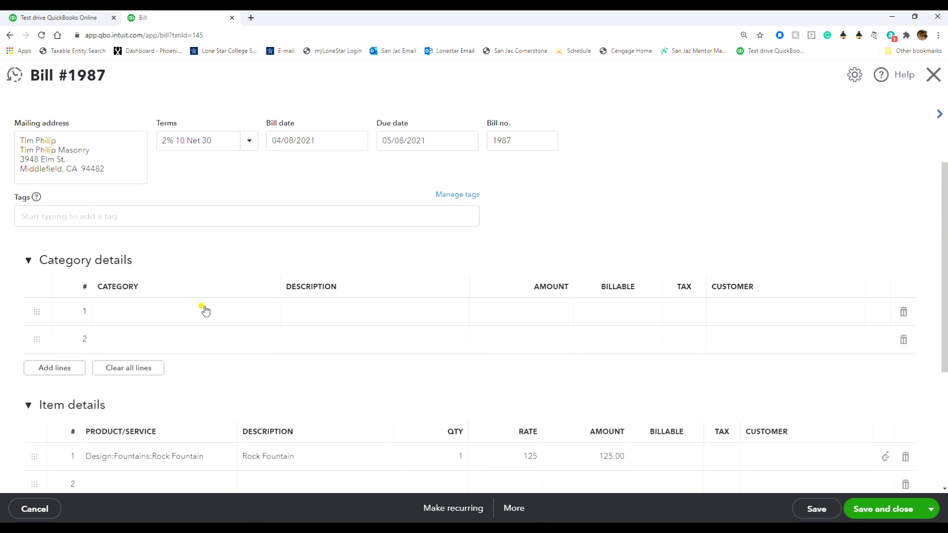
Assign the Merchandise Discounts sub-account of Cost of Goods Sold to the bill's first category line.
left_click(244, 307)
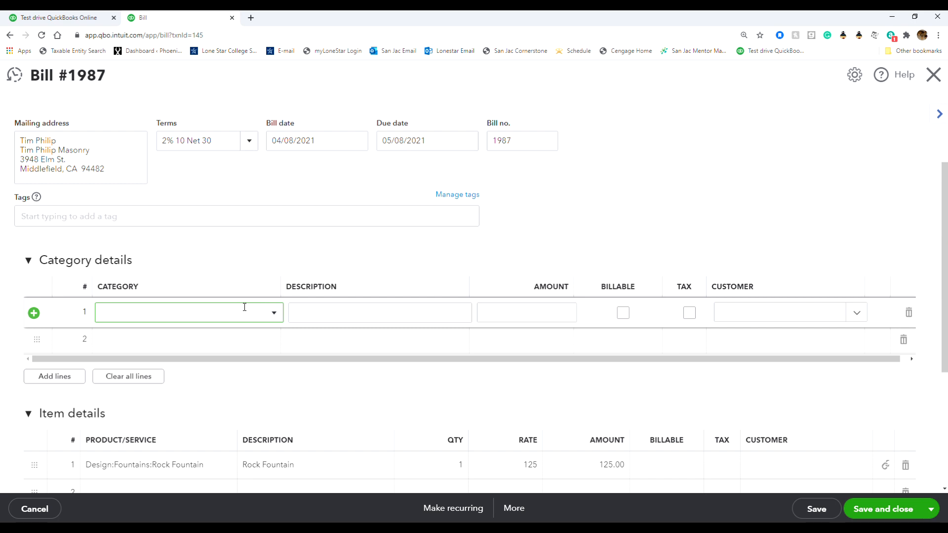
type("merchandise Discounts")
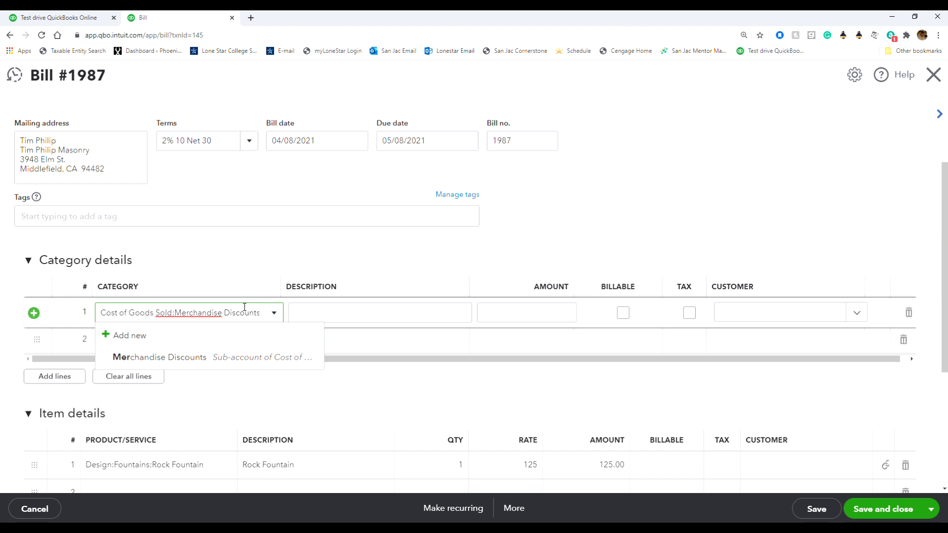
left_click(265, 363)
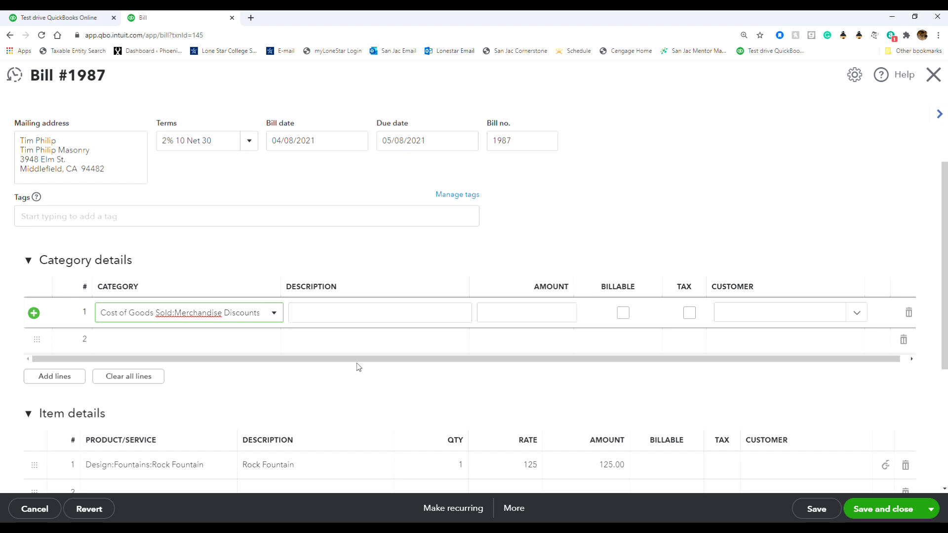
Switch to Calculator, enlarge its window, multiply 125 by 0.02 for the discount amount, and return to the bill.
left_click(113, 522)
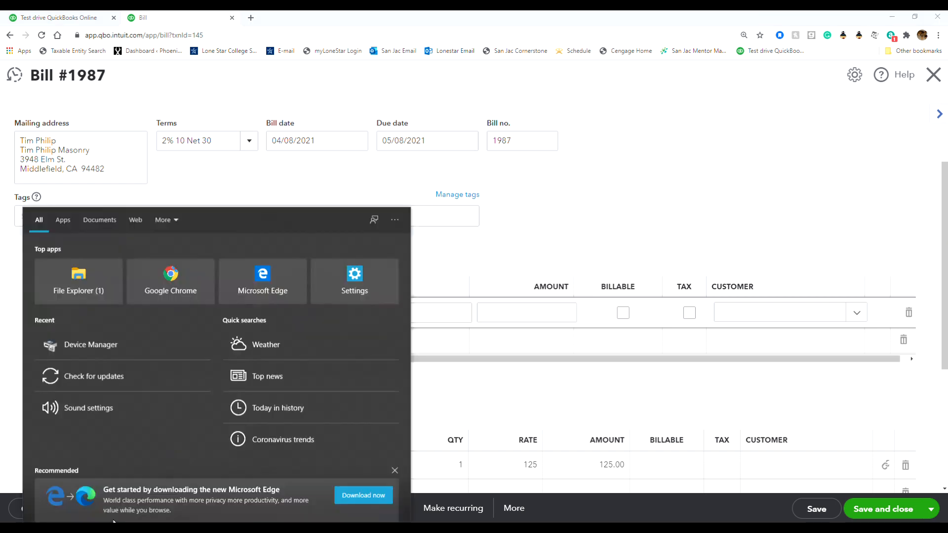
type("cal")
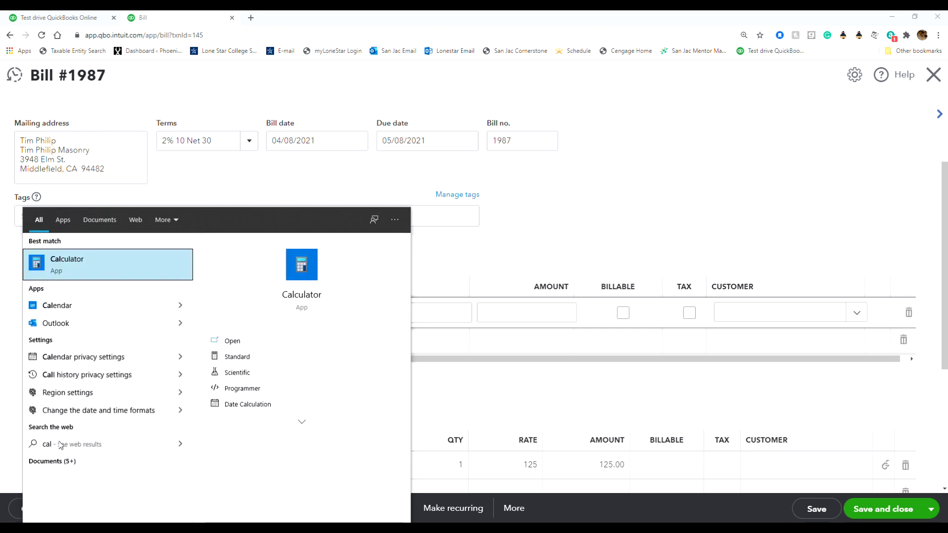
left_click(108, 263)
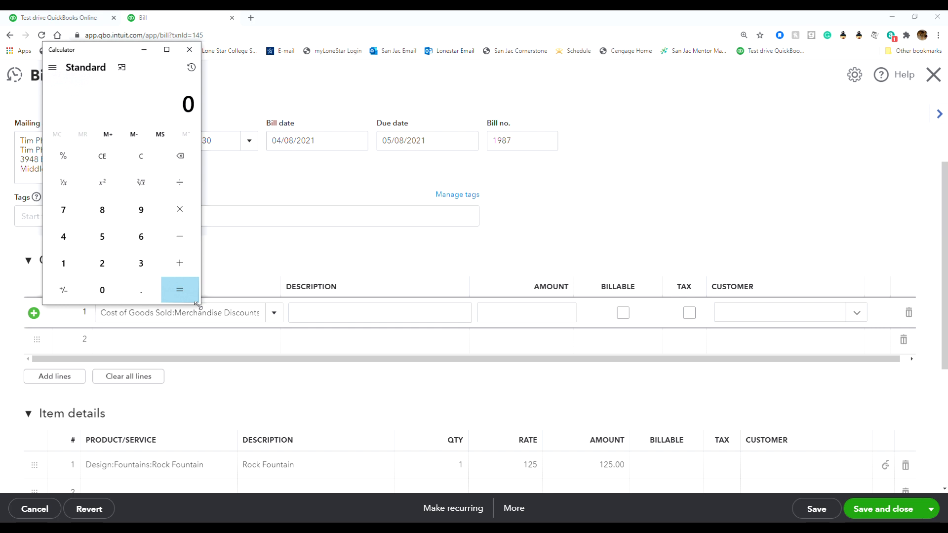
left_click_drag(198, 306, 316, 448)
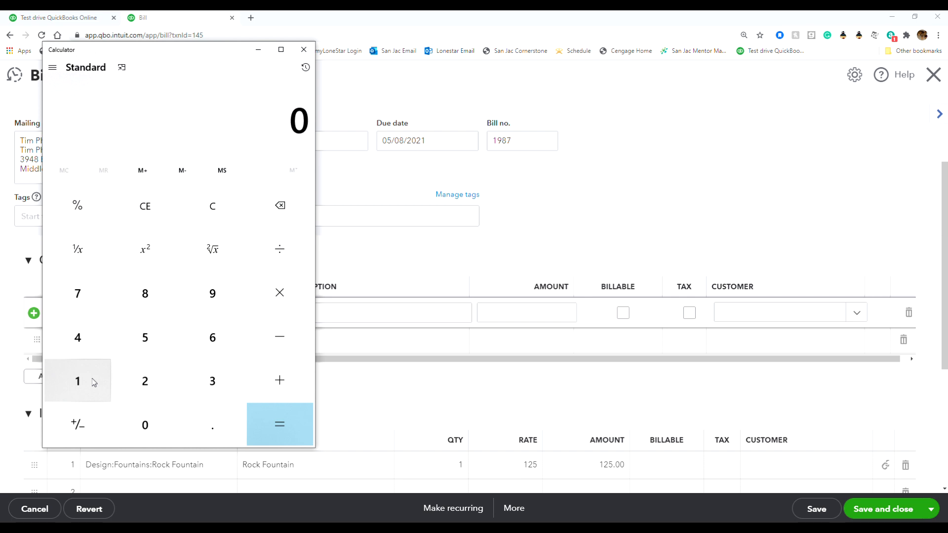
type("125")
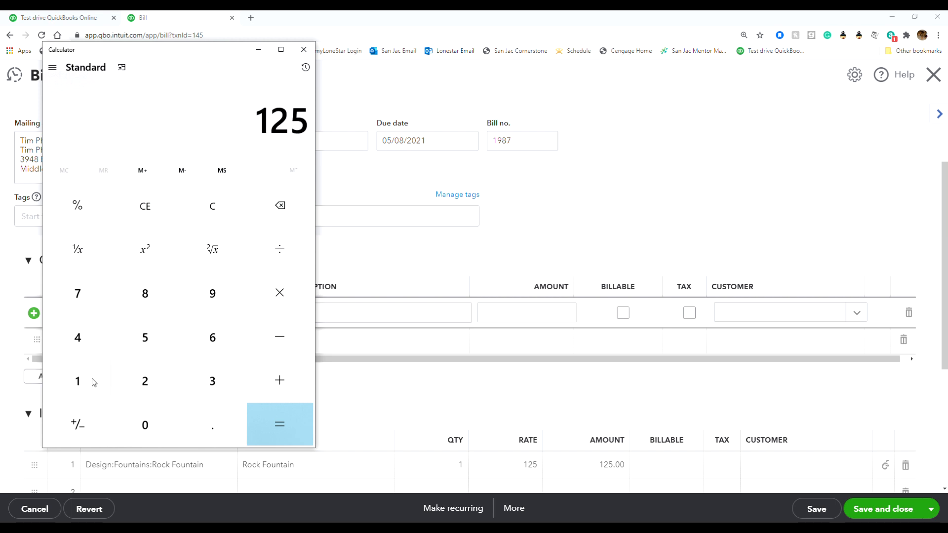
type("*")
type("0.02")
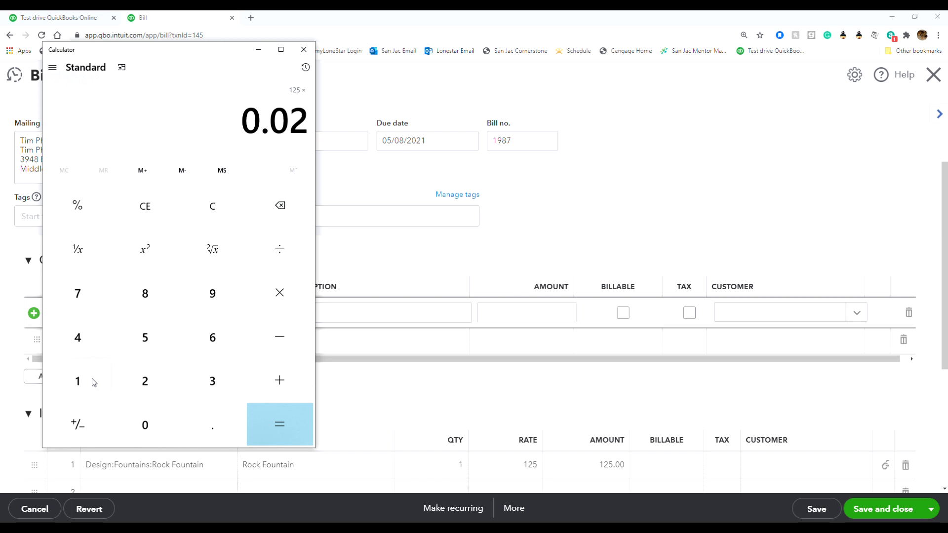
key("Return")
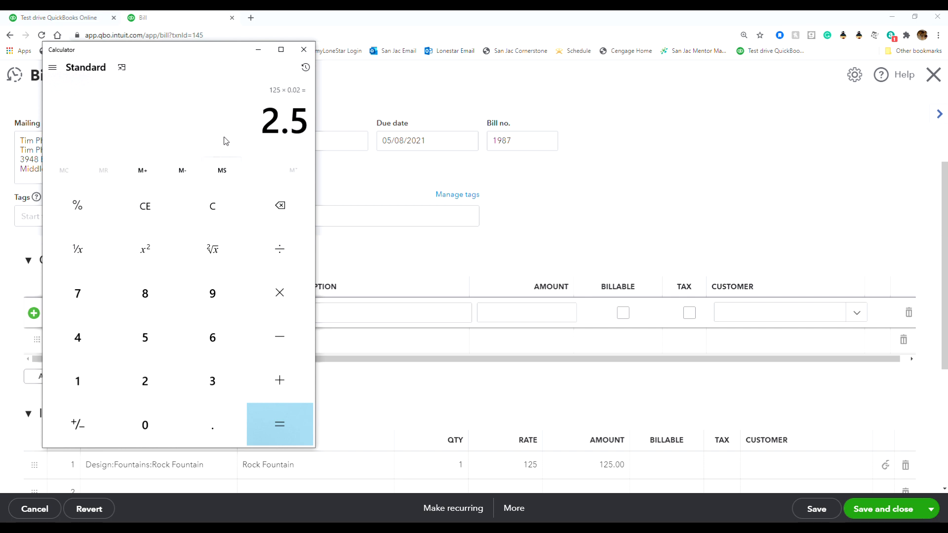
left_click(257, 53)
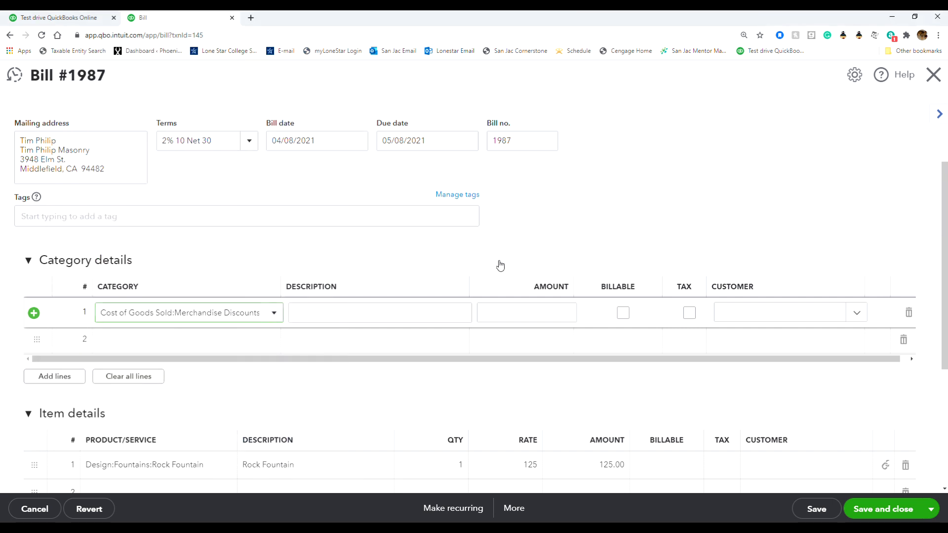
Enter -2.50 as the amount on the Merchandise Discounts line of the bill.
left_click(503, 316)
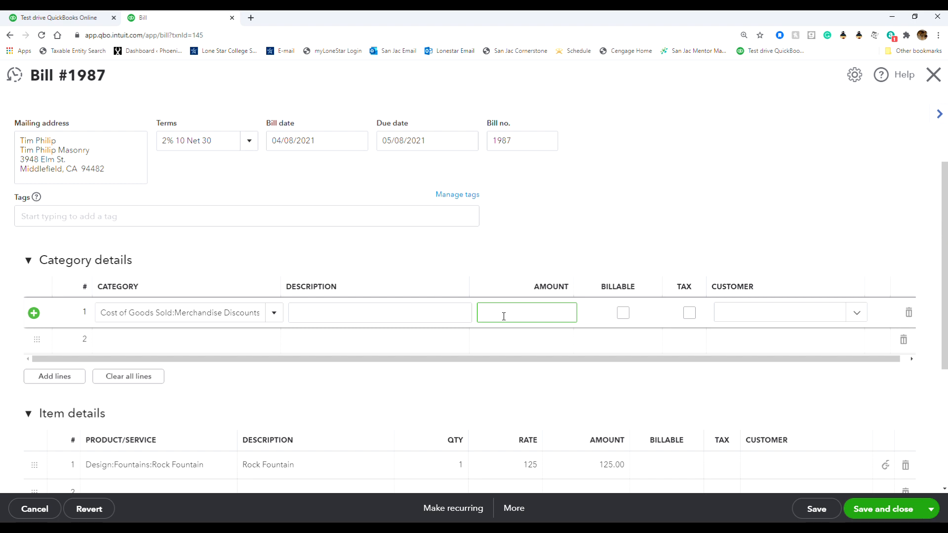
type("-")
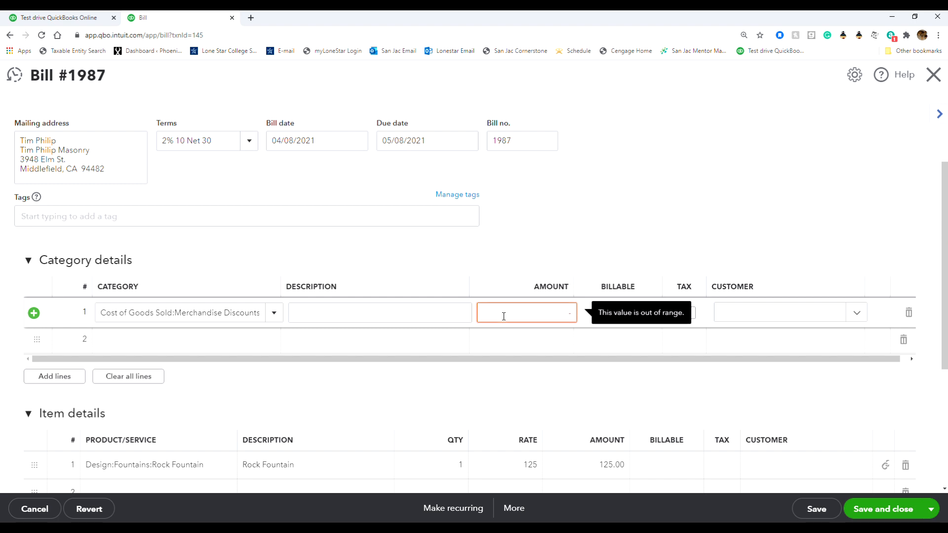
type("2.50")
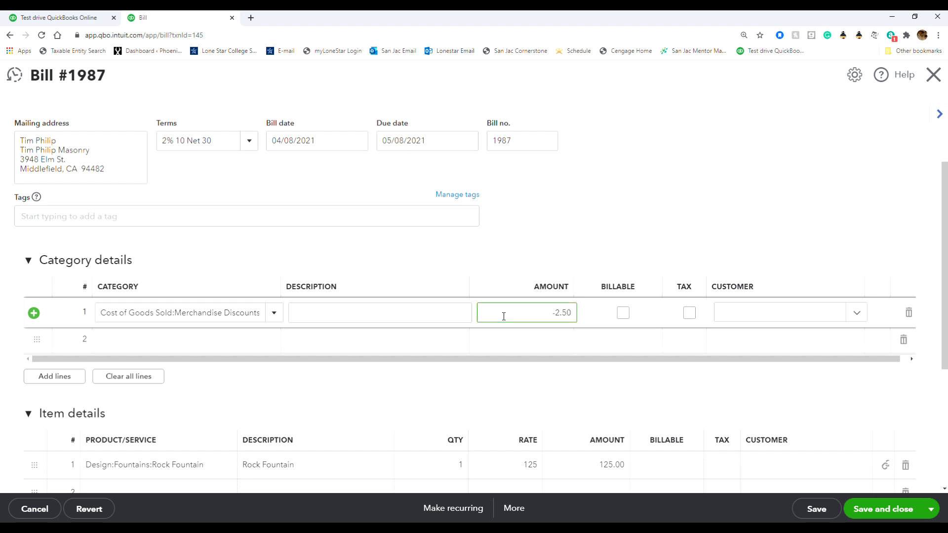
Check the discounted bill's total, save the bill with its linked-transaction change accepted, and close the bill form.
left_click(529, 382)
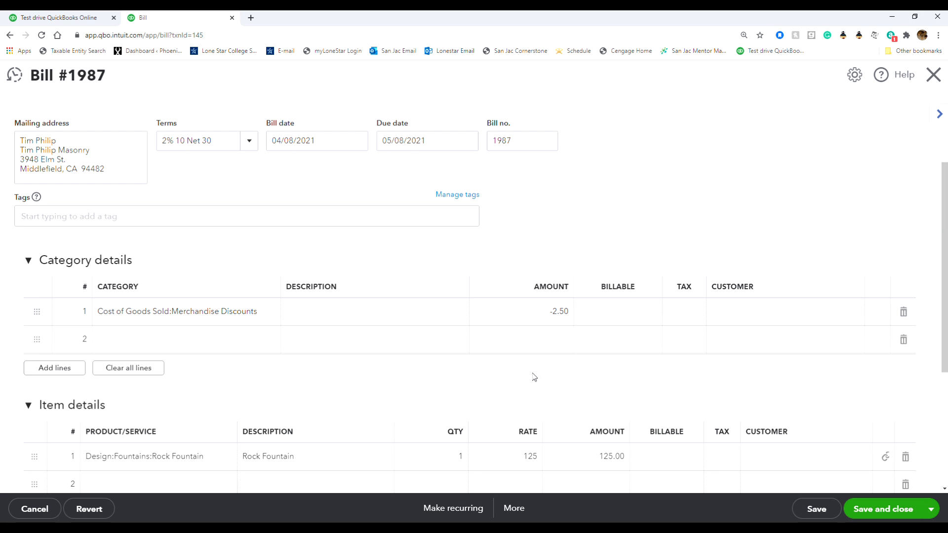
scroll(531, 381, "down", 5)
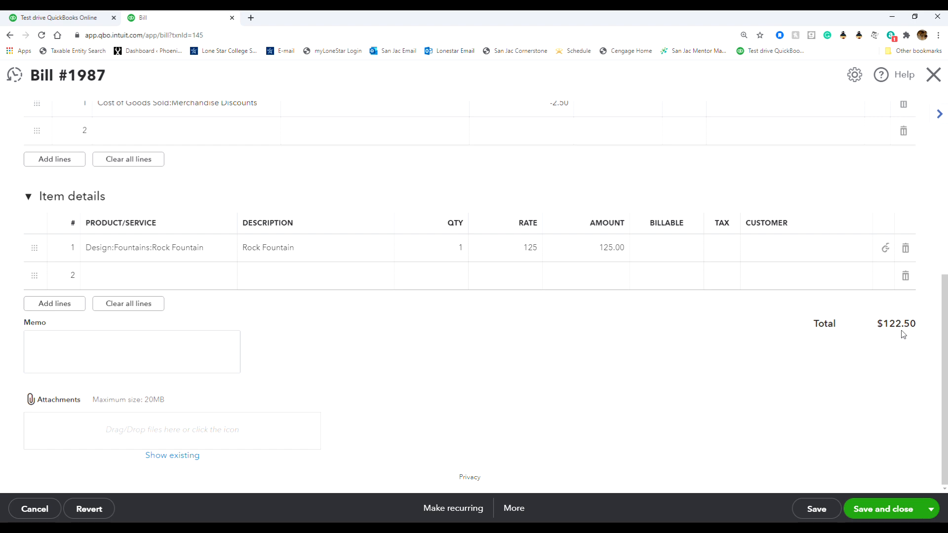
left_click(865, 509)
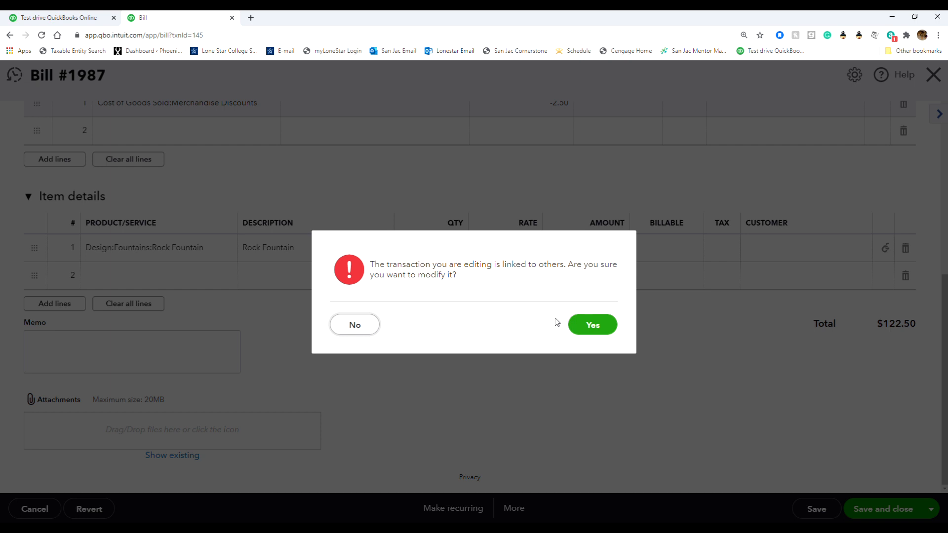
left_click(597, 327)
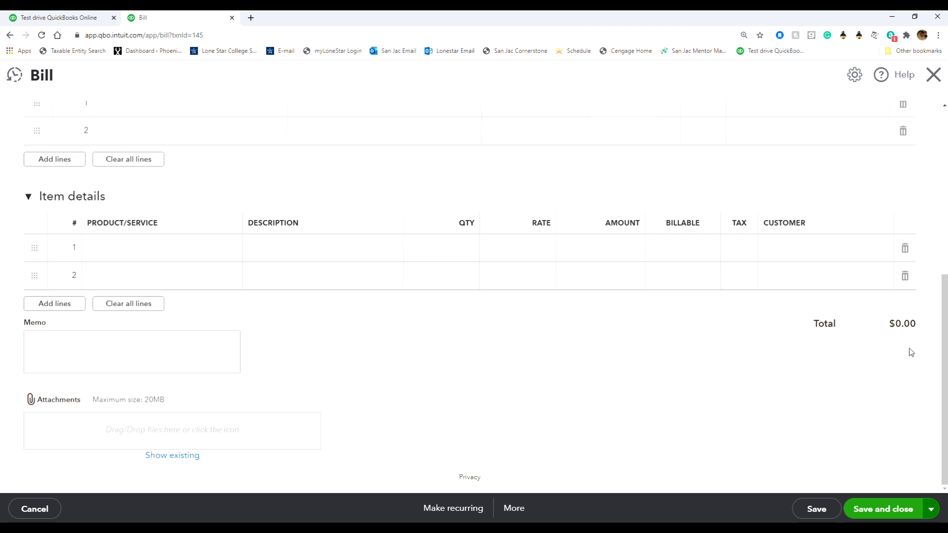
left_click(933, 81)
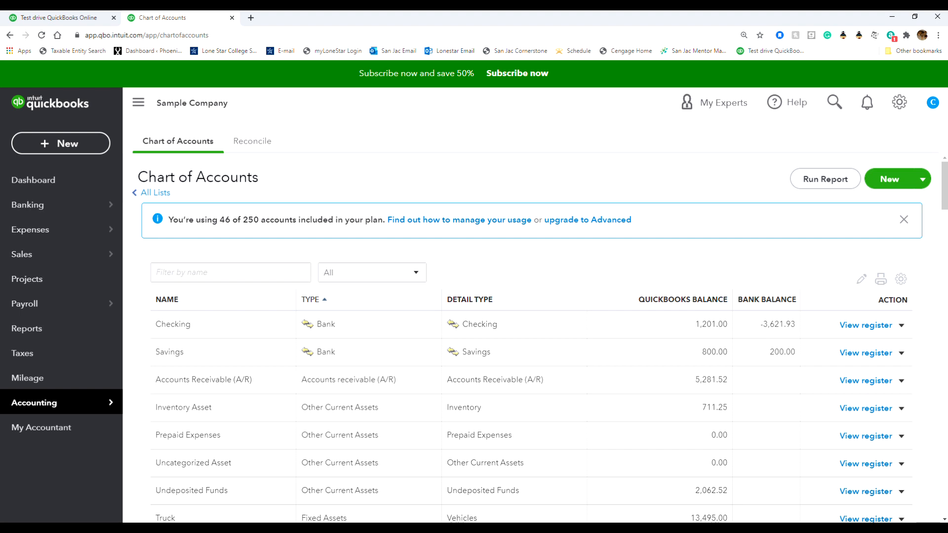
Pay the $122.50 Tim Philip Masonry bill in full from the Checking account and record the payment.
left_click(74, 143)
left_click(214, 284)
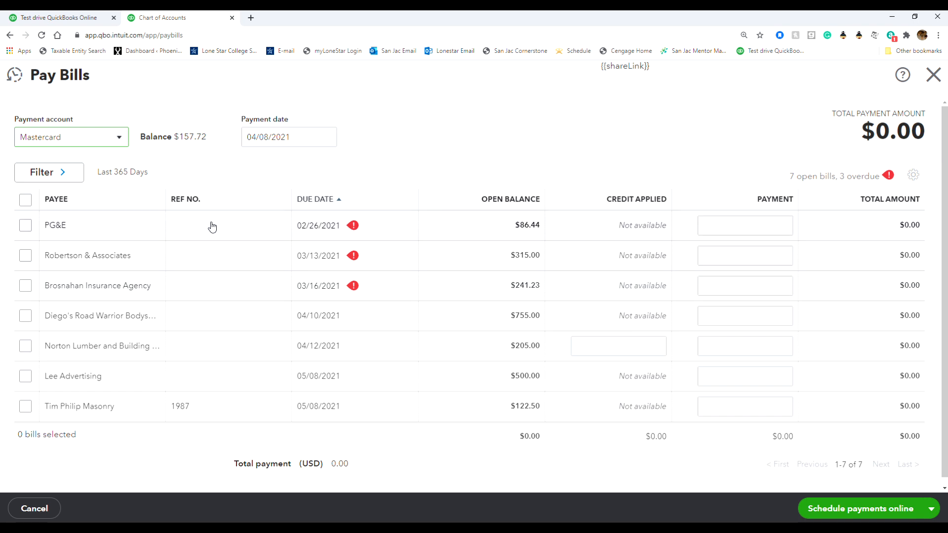
left_click(117, 143)
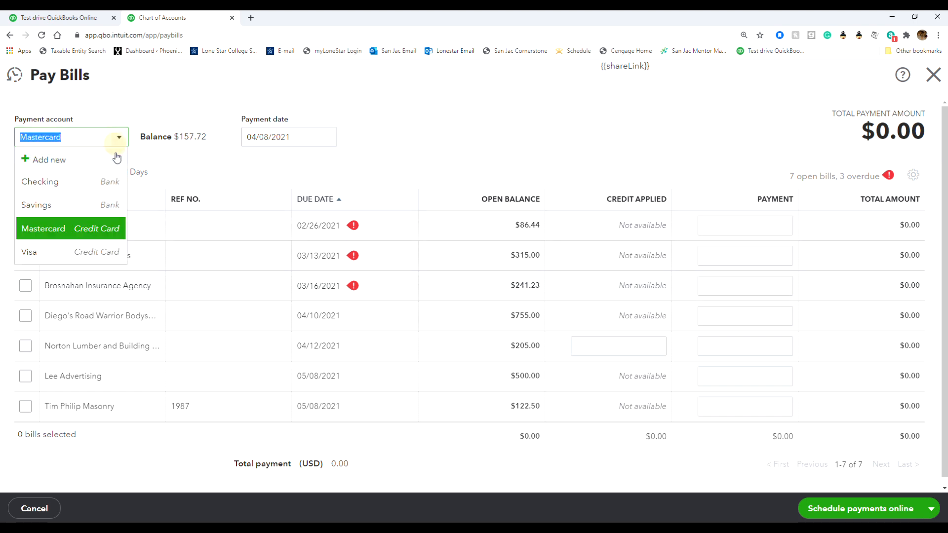
left_click(89, 182)
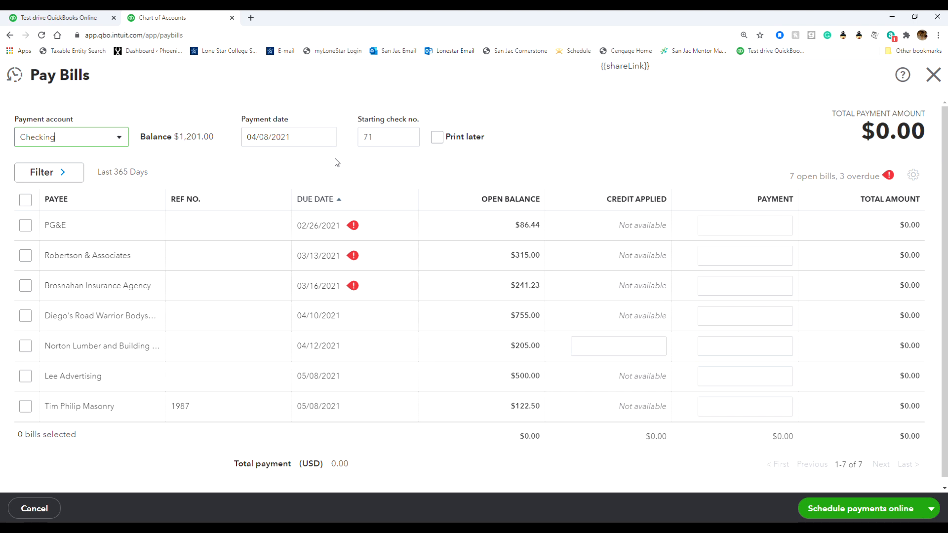
left_click(24, 409)
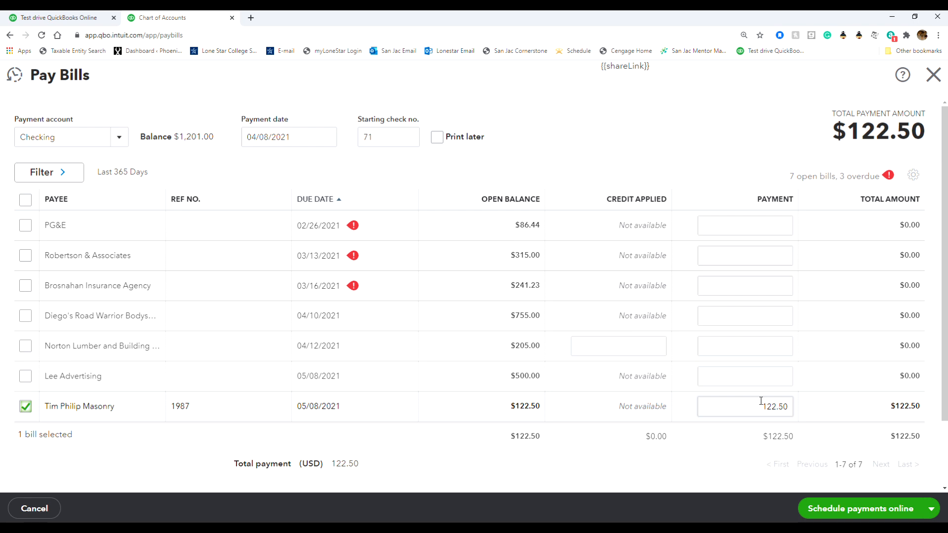
left_click(932, 508)
left_click(850, 488)
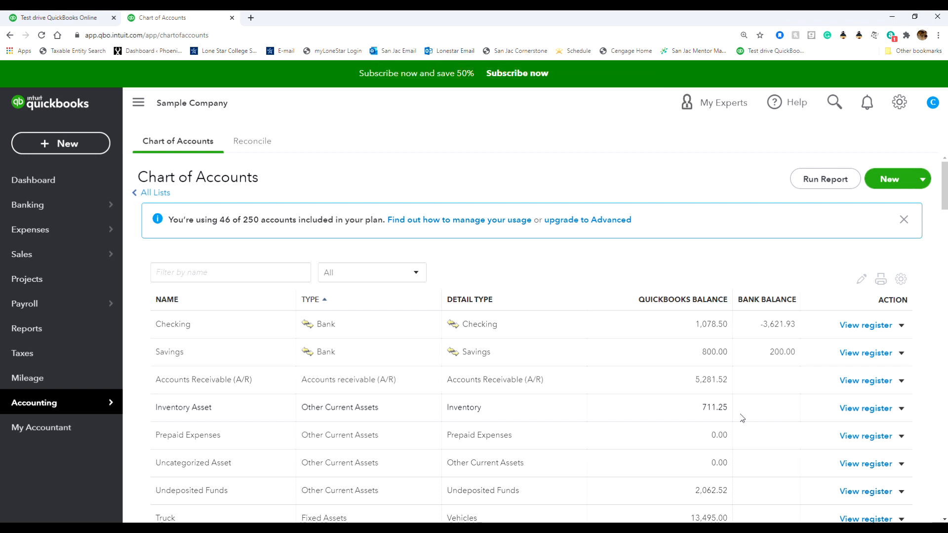
Open the $500.00 Lee Advertising bill from the recent transactions and assign Purchase Discounts to its second category line.
left_click(833, 103)
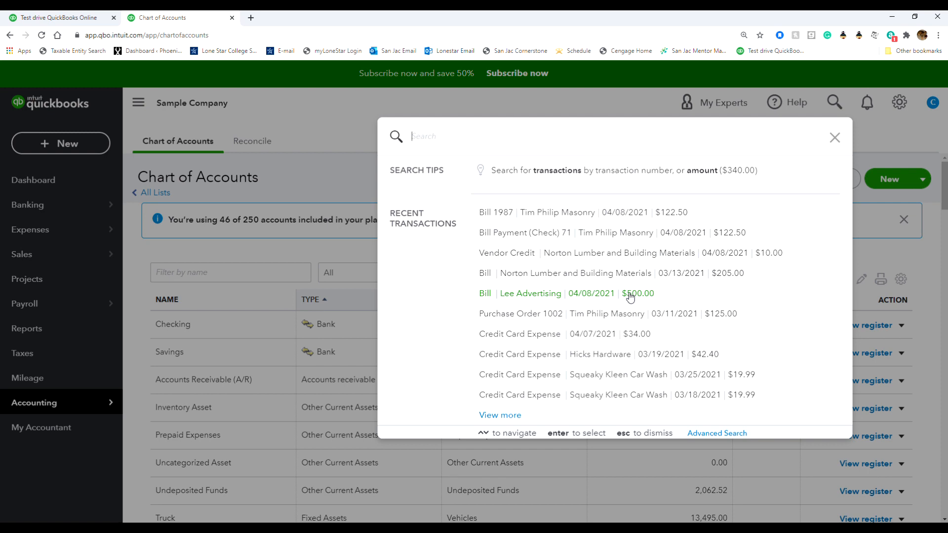
left_click(630, 297)
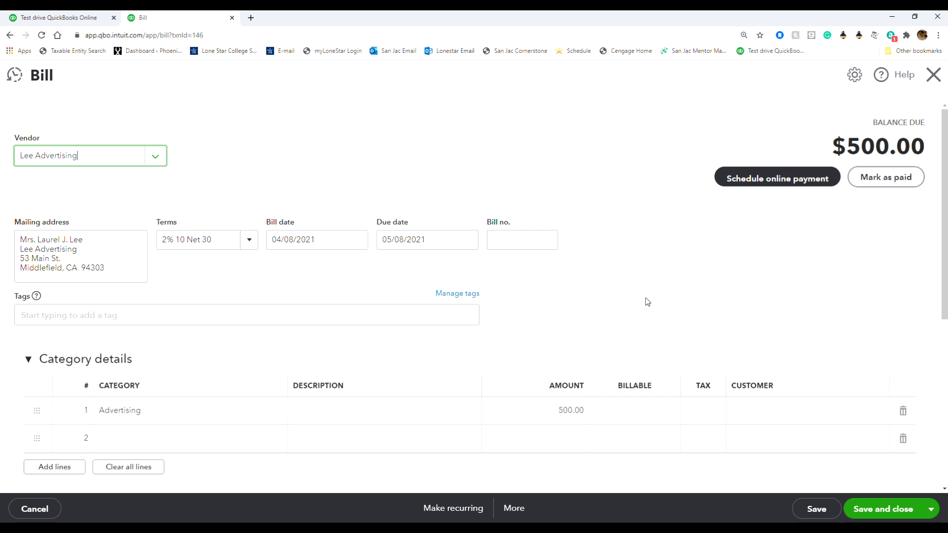
left_click(211, 436)
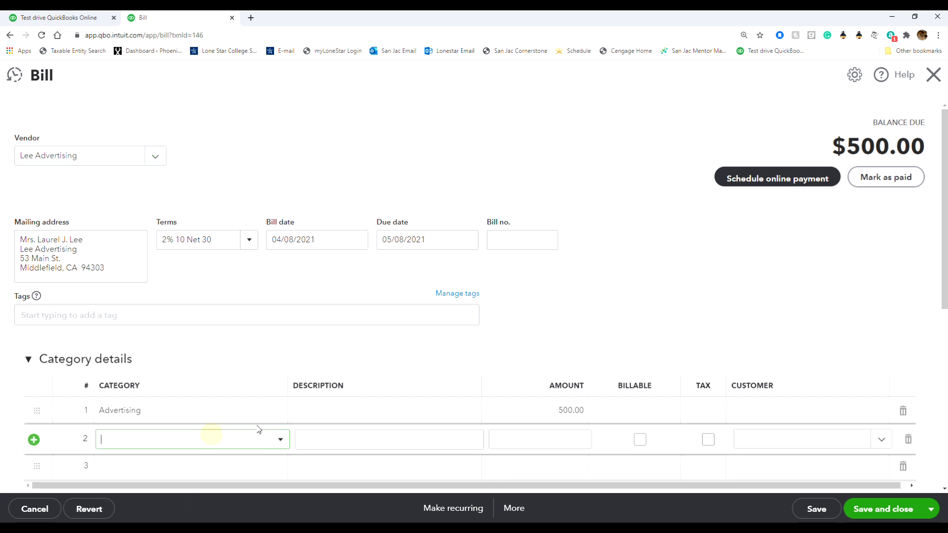
type("Purchases")
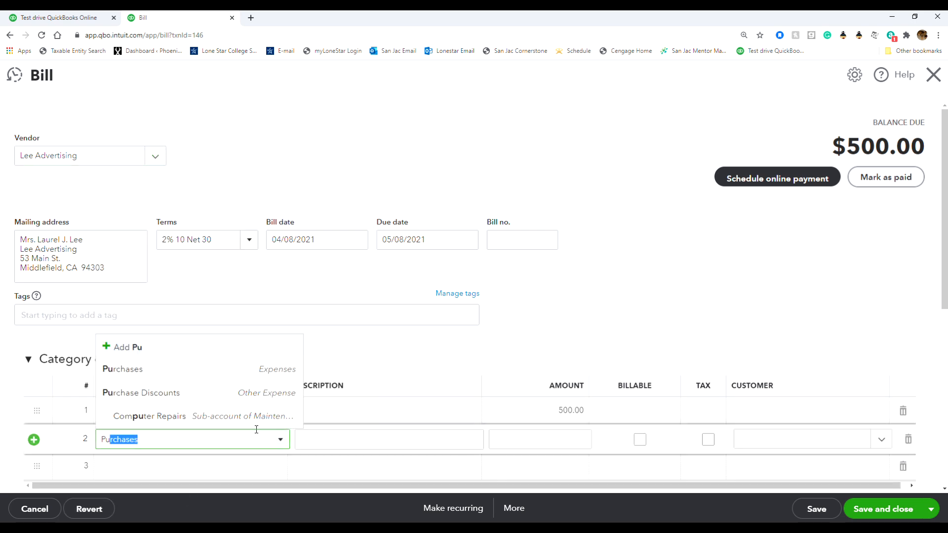
left_click(230, 404)
left_click(230, 404)
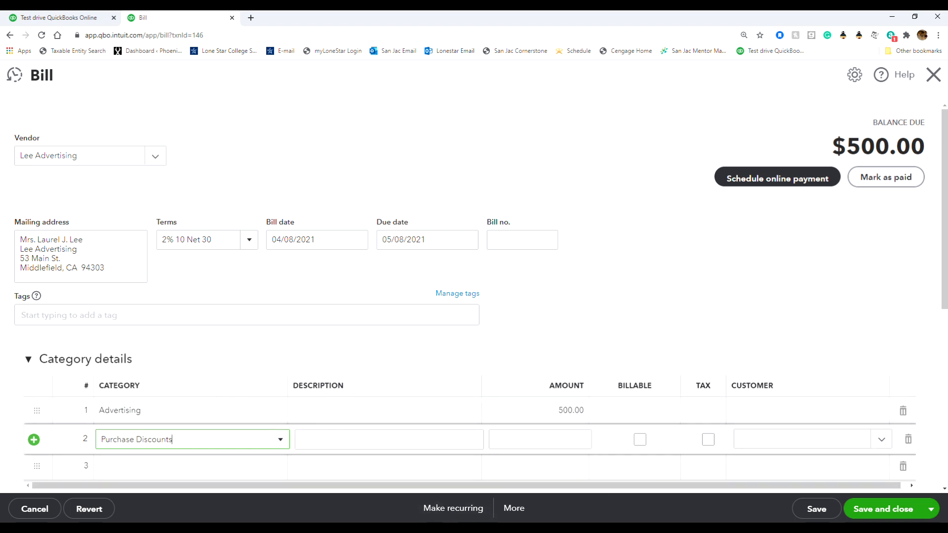
Multiply 500 by 0.02 in Calculator, enter -10 as the Purchase Discounts amount on the bill, and save it.
left_click(444, 530)
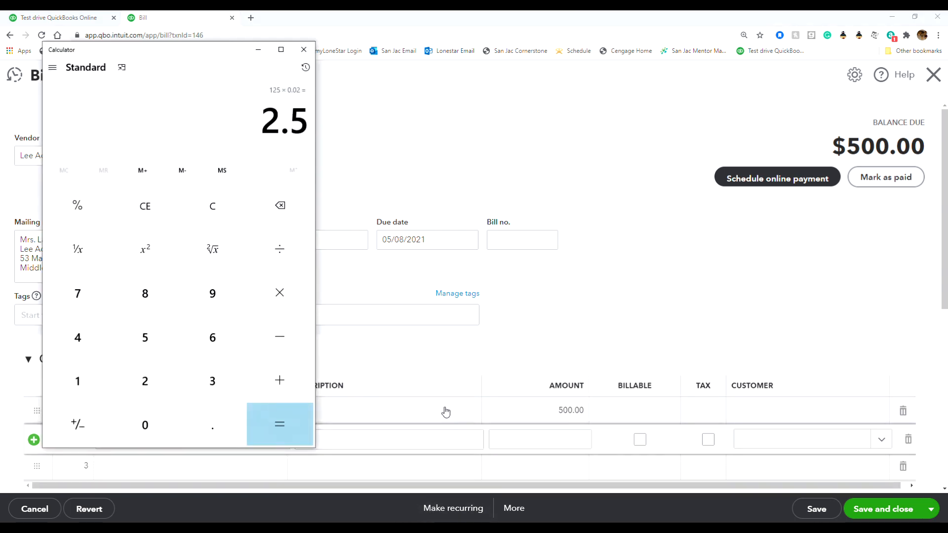
type("500")
type("*0.02")
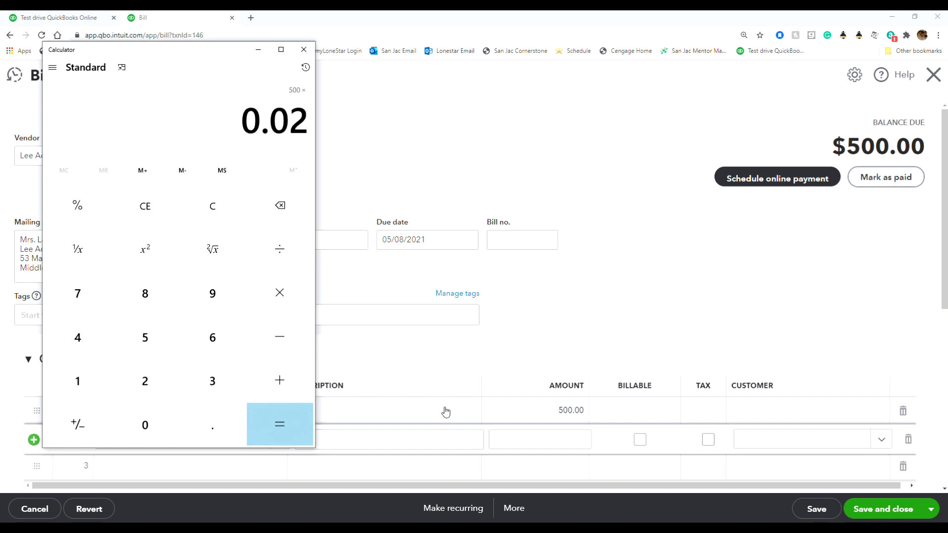
key("Return")
left_click(506, 439)
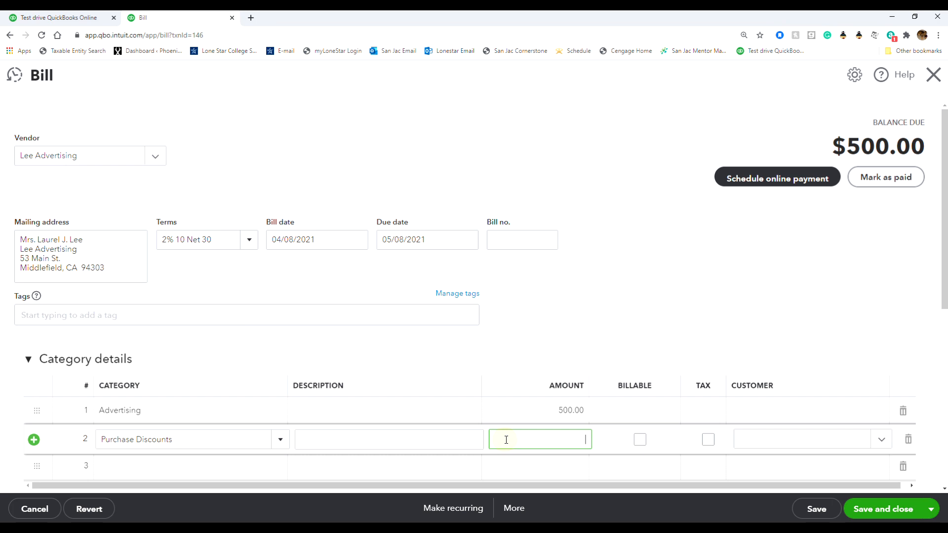
type("-10")
left_click(629, 325)
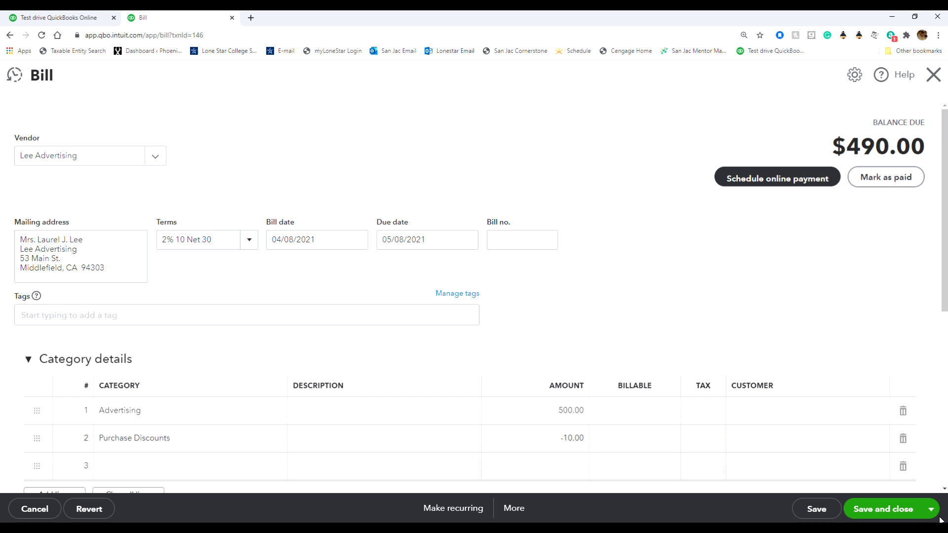
left_click(829, 509)
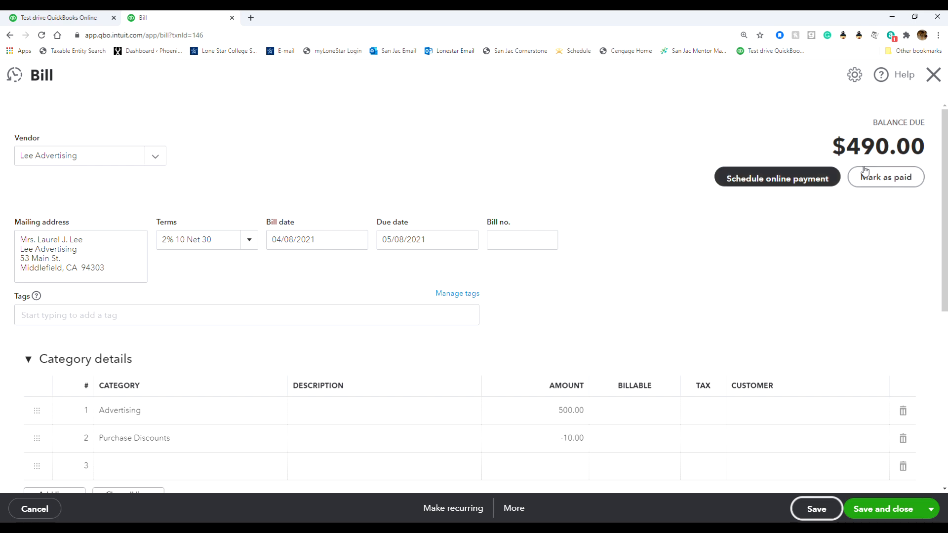
Try to schedule an online payment for the Lee Advertising bill, and return to the chart of accounts.
left_click(778, 178)
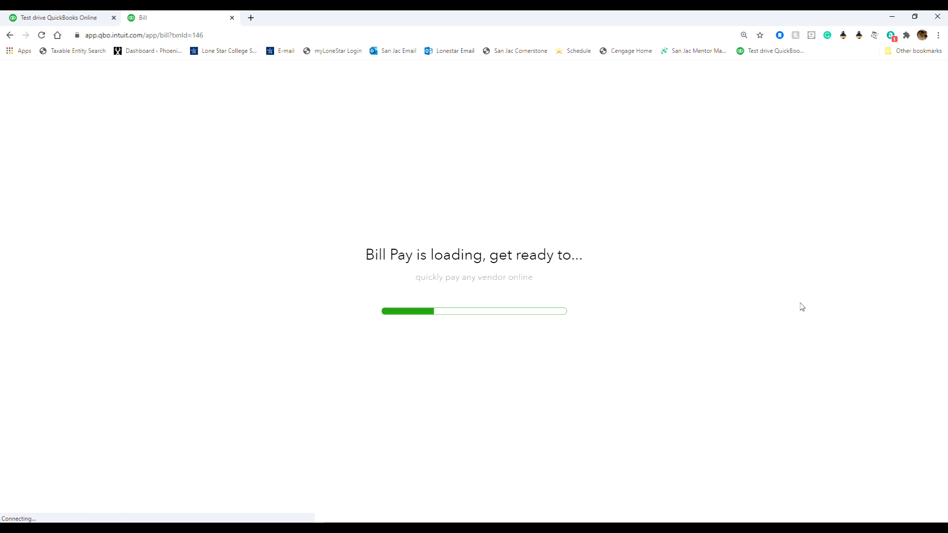
left_click(475, 350)
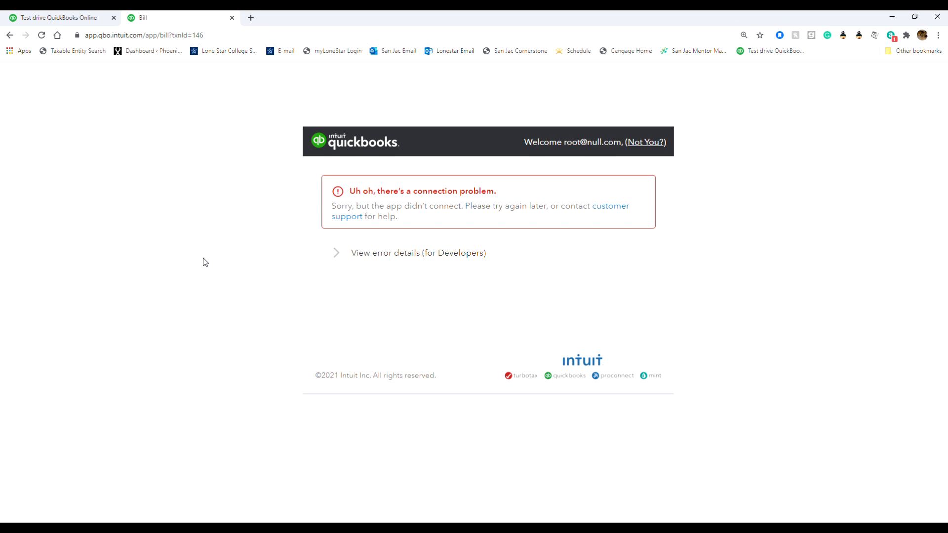
left_click(9, 35)
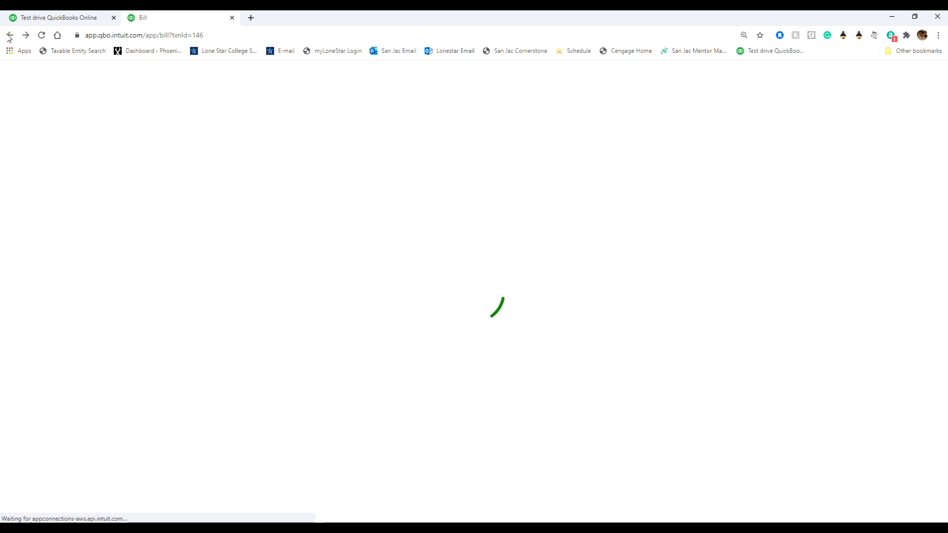
left_click(10, 35)
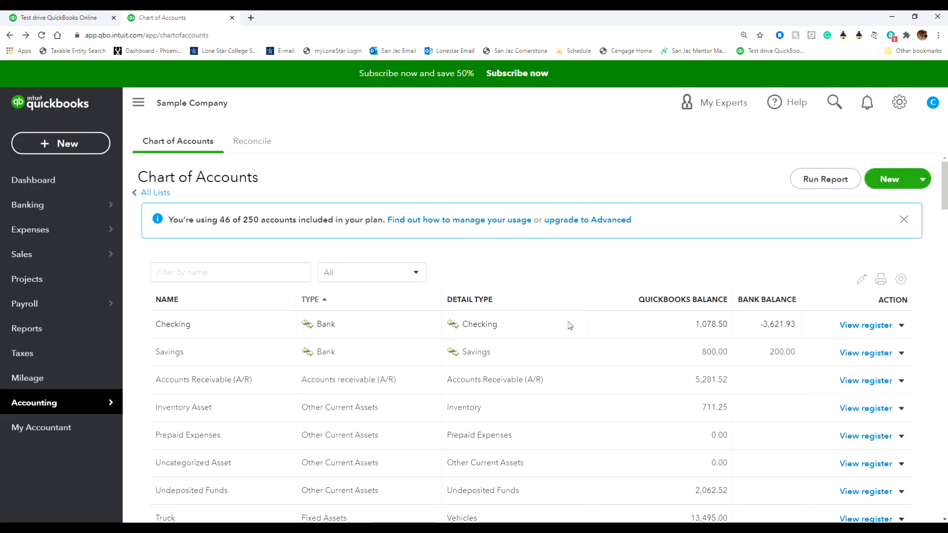
Reopen the $490.00 Lee Advertising bill from the recent transactions and mark it as paid.
left_click(835, 102)
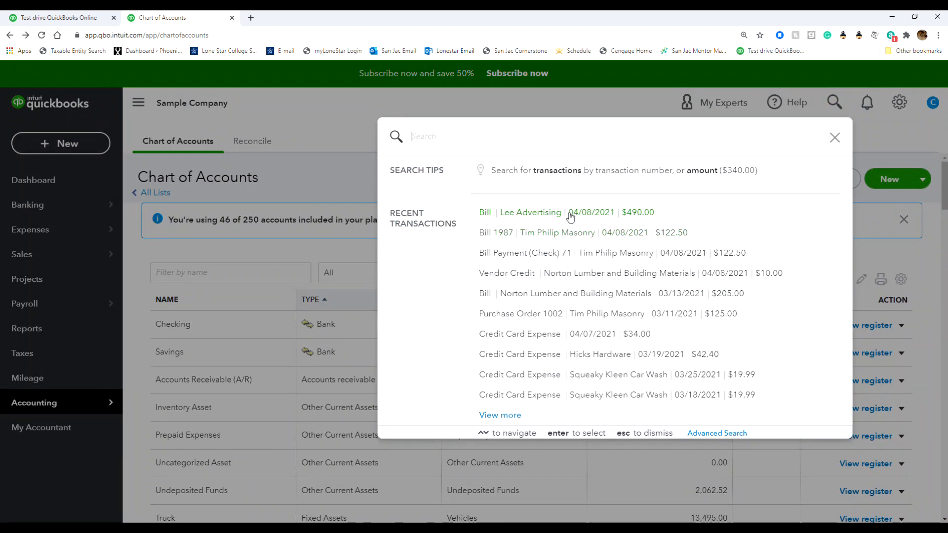
left_click(568, 214)
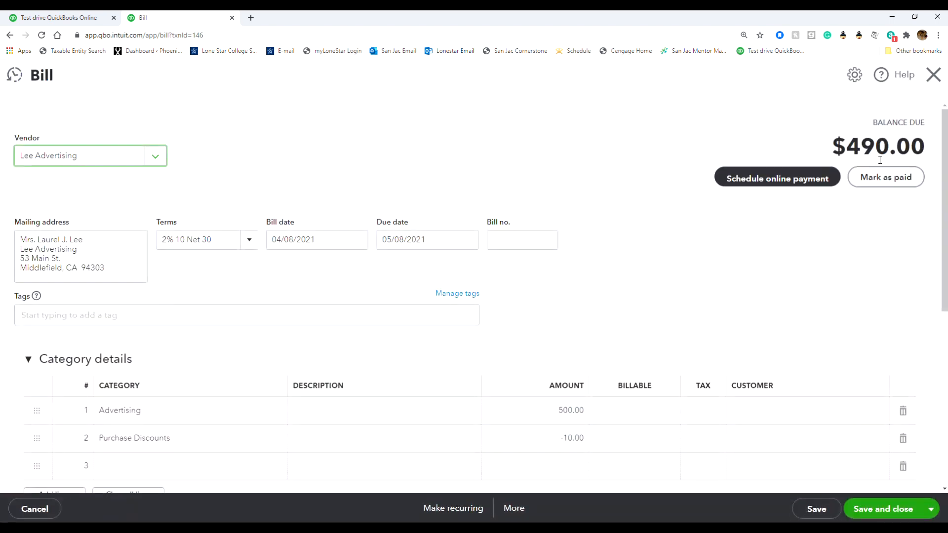
left_click(890, 178)
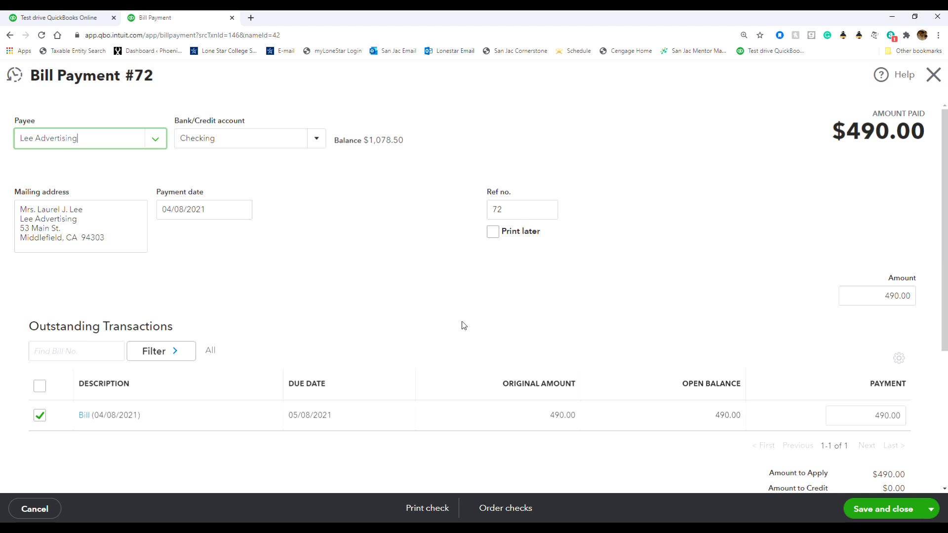
Set Mastercard as the account for the Lee Advertising bill payment, save the payment, and close the form.
left_click(314, 145)
left_click(269, 232)
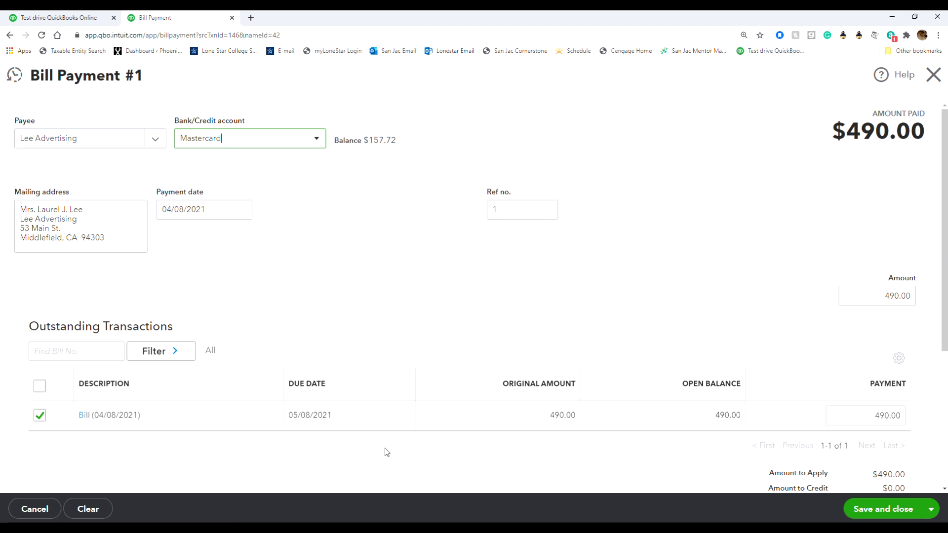
scroll(386, 452, "down", 1)
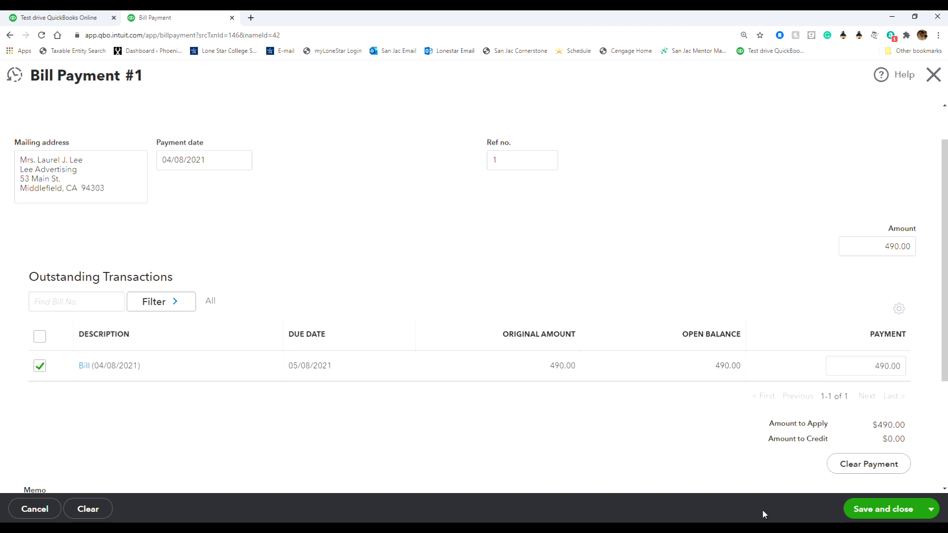
left_click(884, 513)
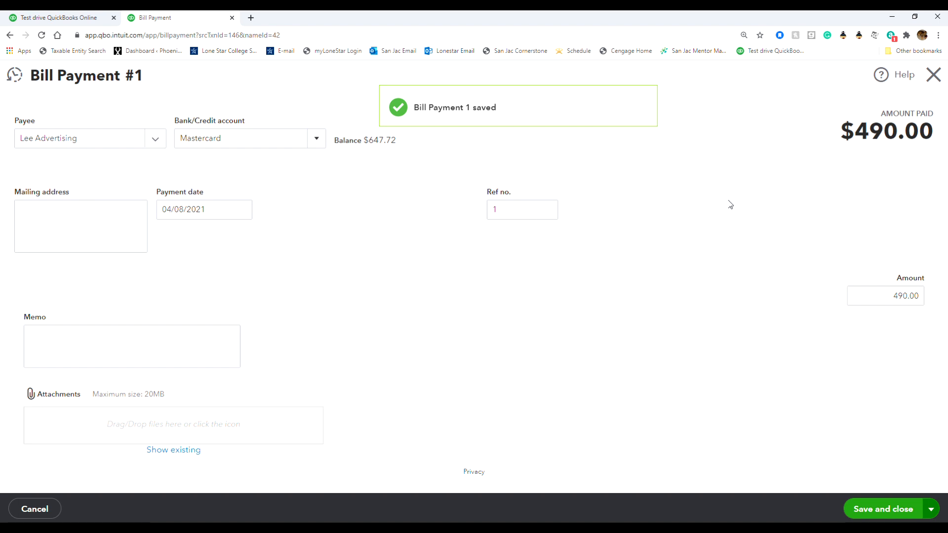
left_click(934, 75)
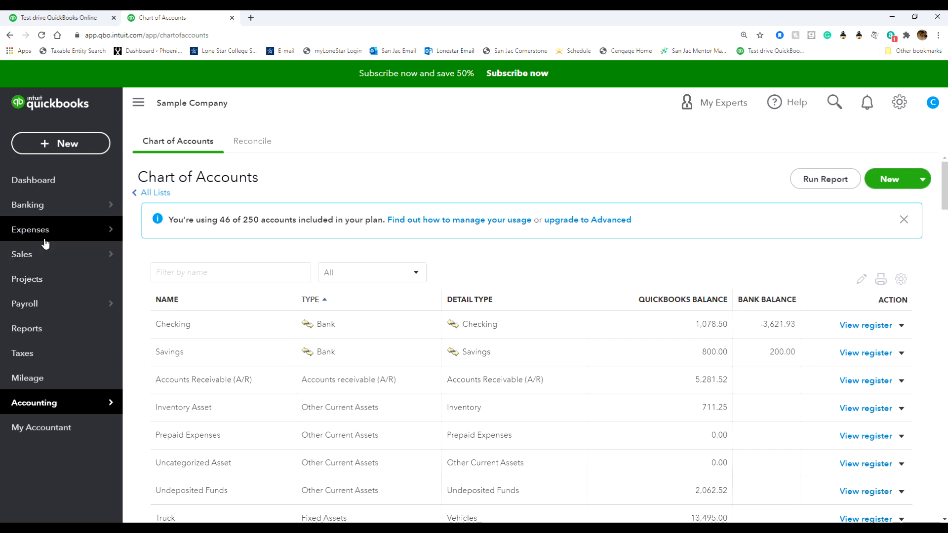
Open the $205.00 bill dated 03/13/2021 from the Norton Lumber and Building Materials vendor record.
mouse_move(78, 229)
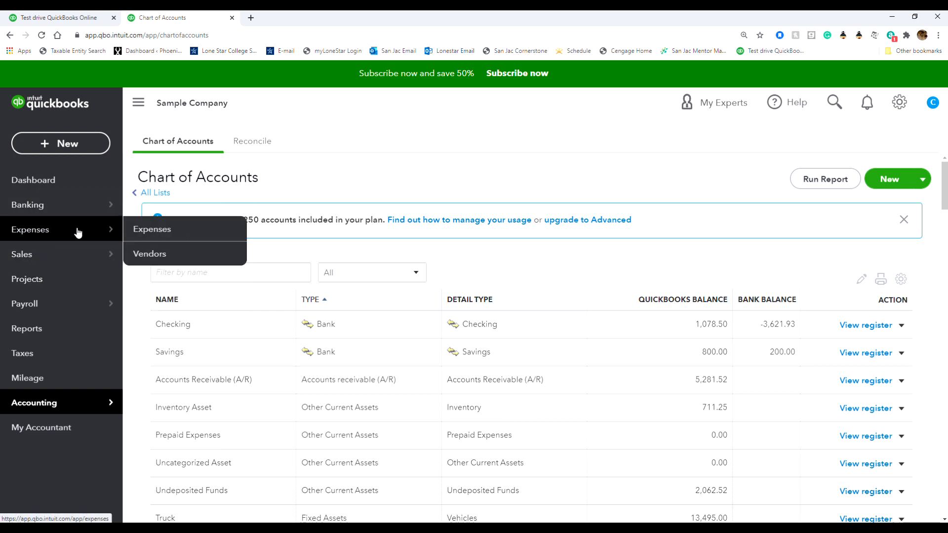
left_click(177, 255)
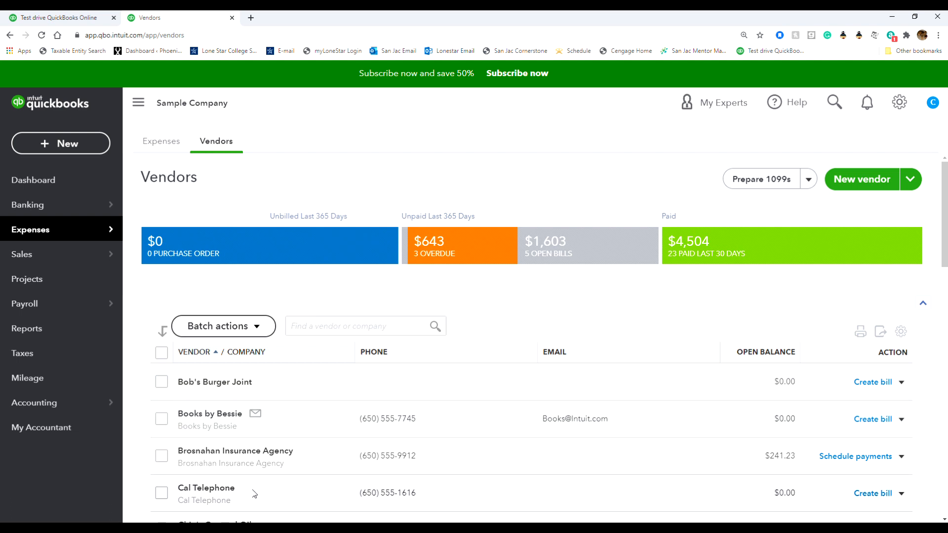
scroll(257, 489, "down", 6)
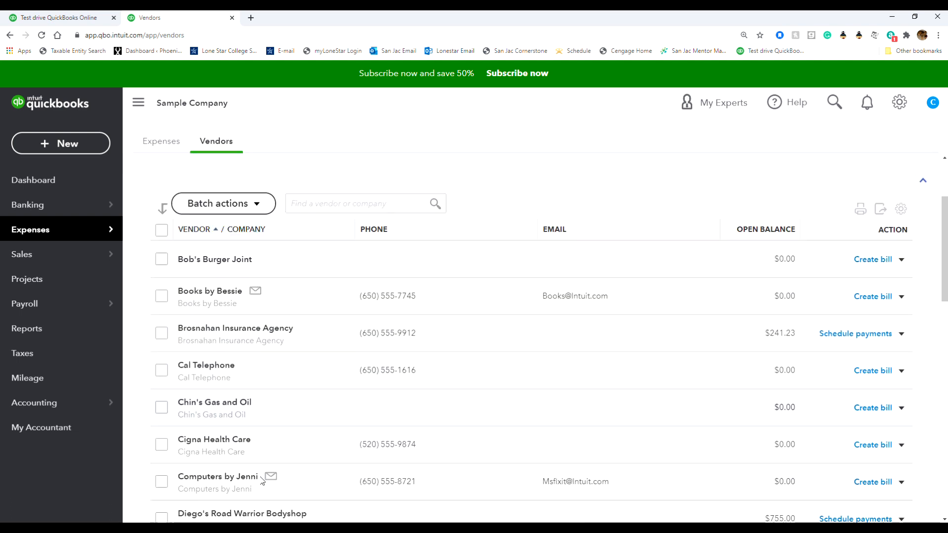
scroll(262, 482, "down", 7)
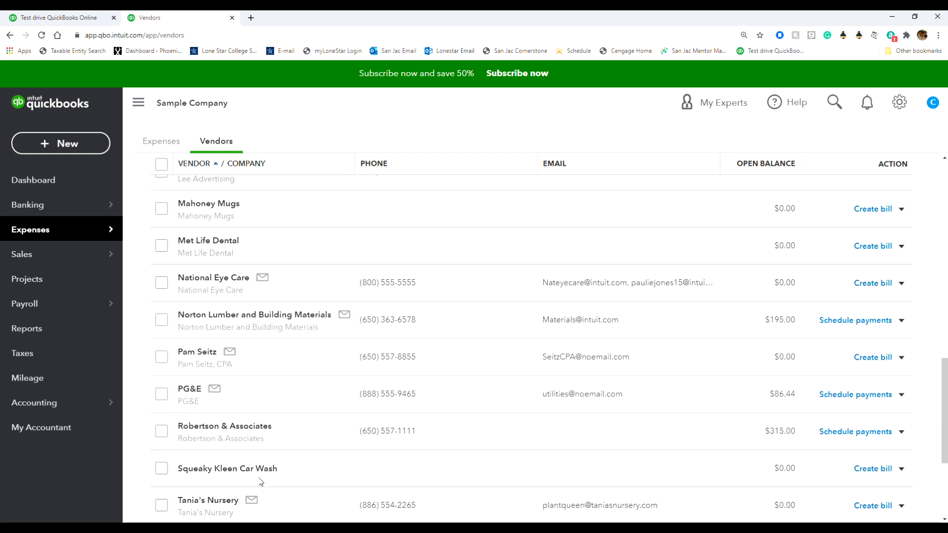
left_click(271, 314)
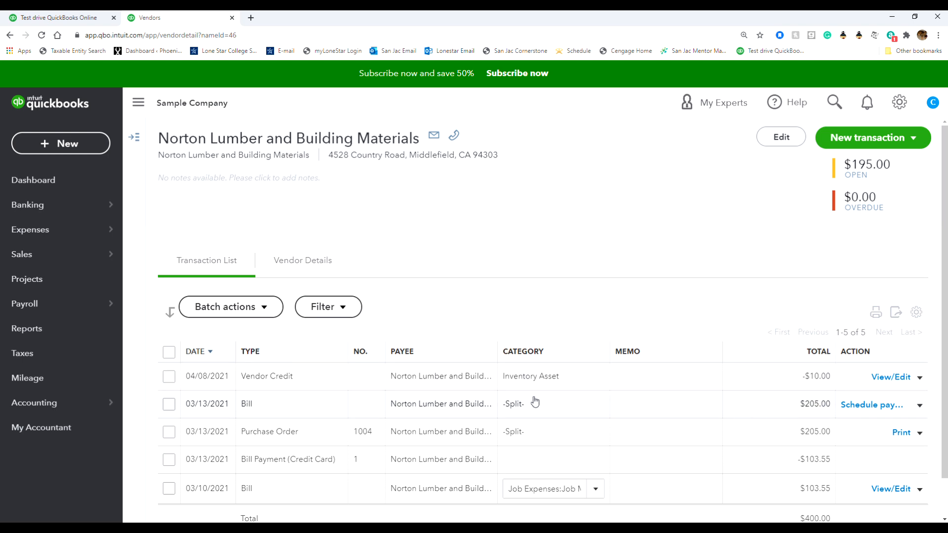
left_click(250, 410)
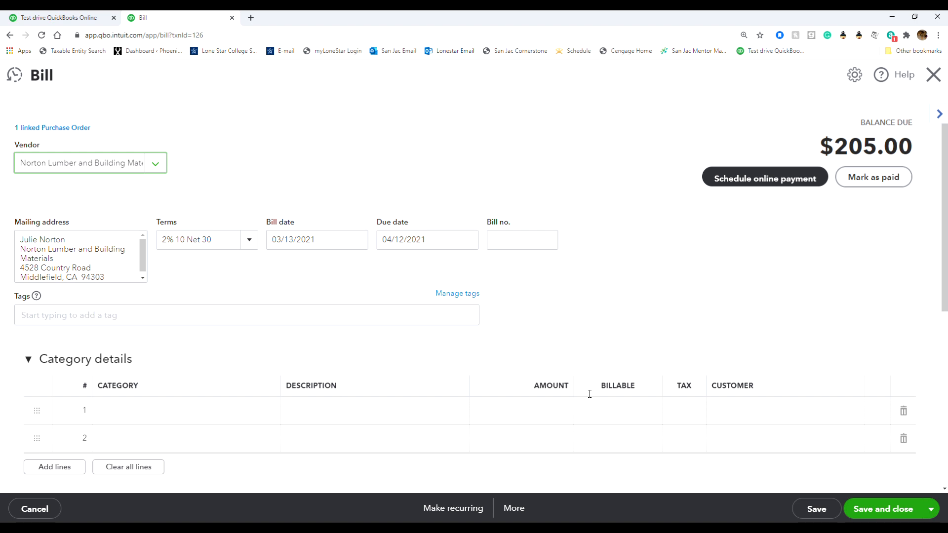
Set the first category line of the Norton Lumber bill to Cost of Goods Sold:Merchandise Discounts.
scroll(548, 418, "down", 5)
scroll(549, 418, "up", 5)
left_click(235, 406)
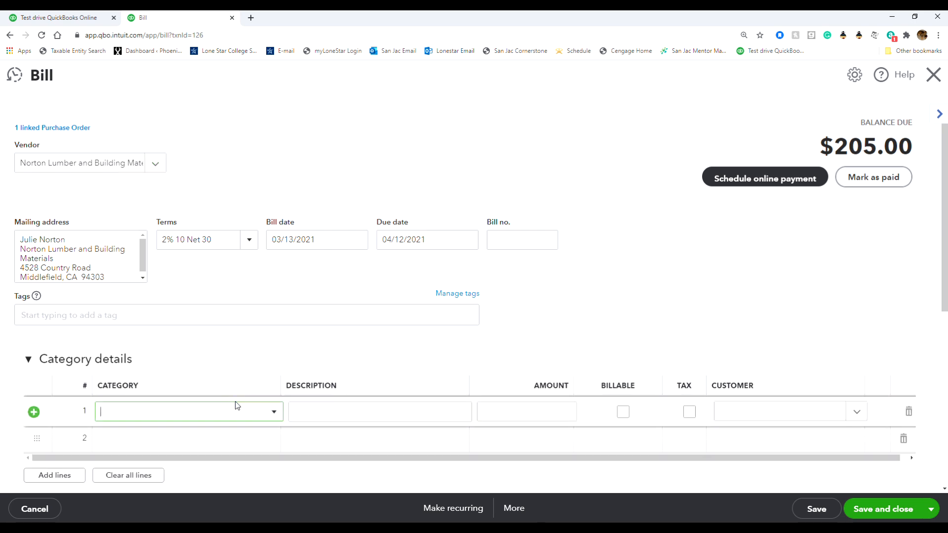
type("mer")
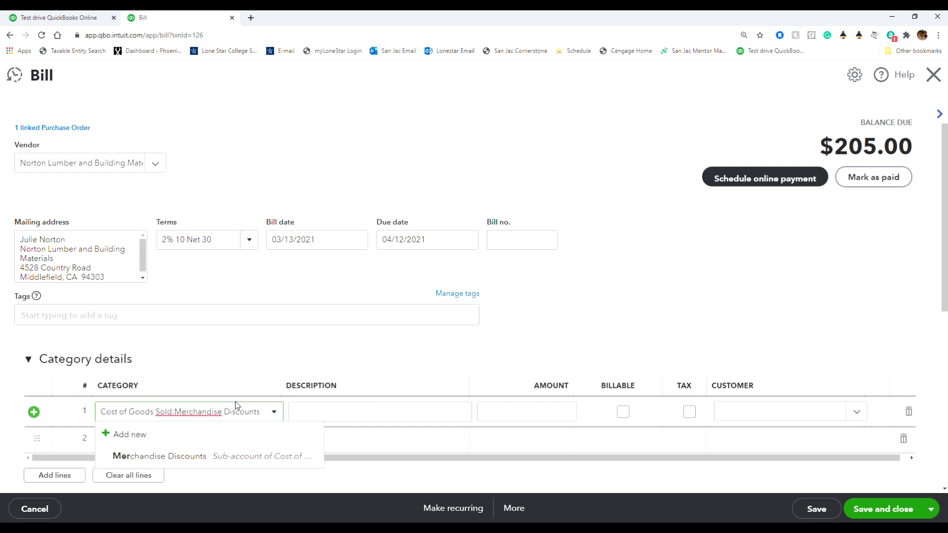
left_click(211, 457)
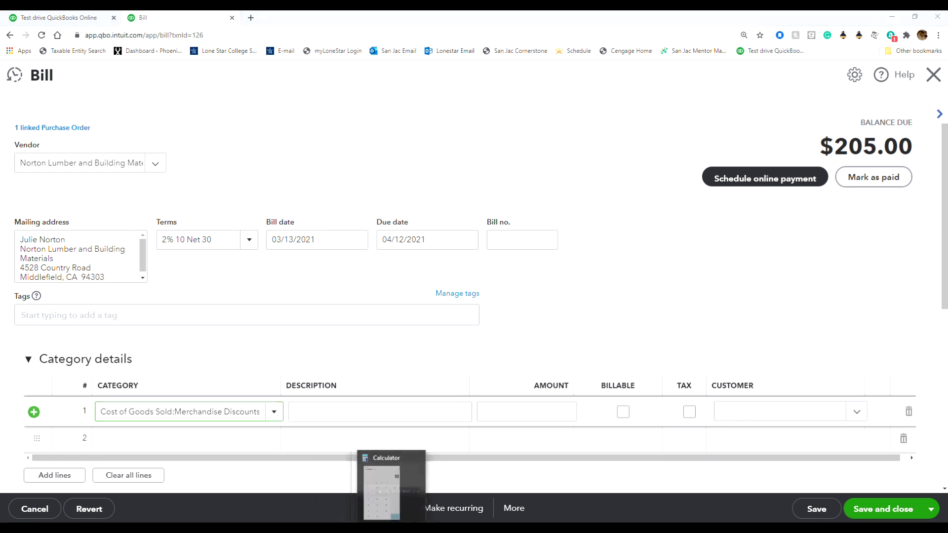
Switch to Calculator, subtract 10 from 205, and multiply the difference by 0.02 to work out the discount.
left_click(390, 486)
type("205 ")
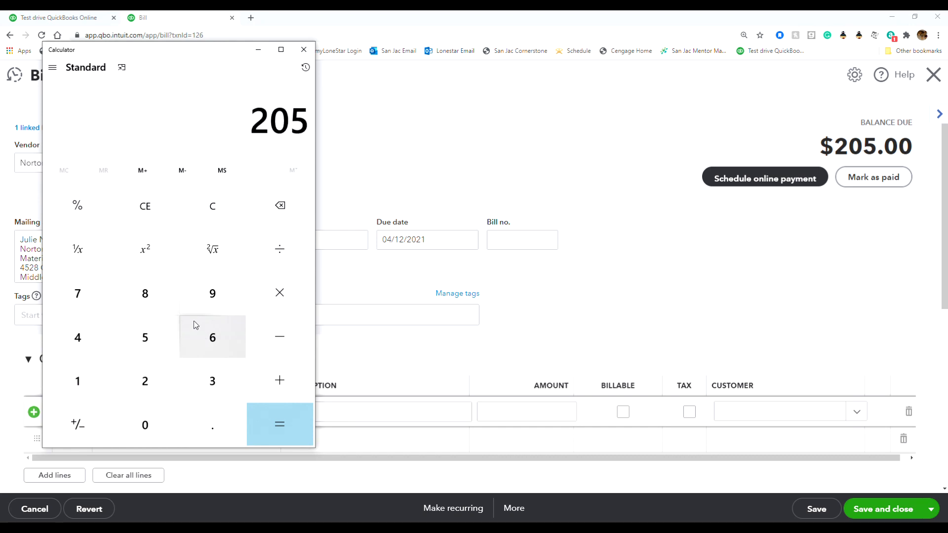
type("- 10")
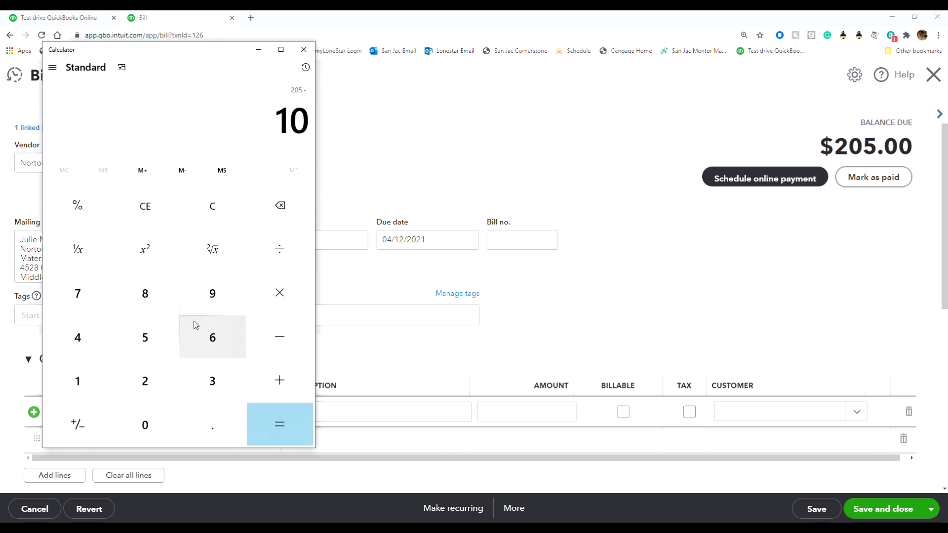
key("Return")
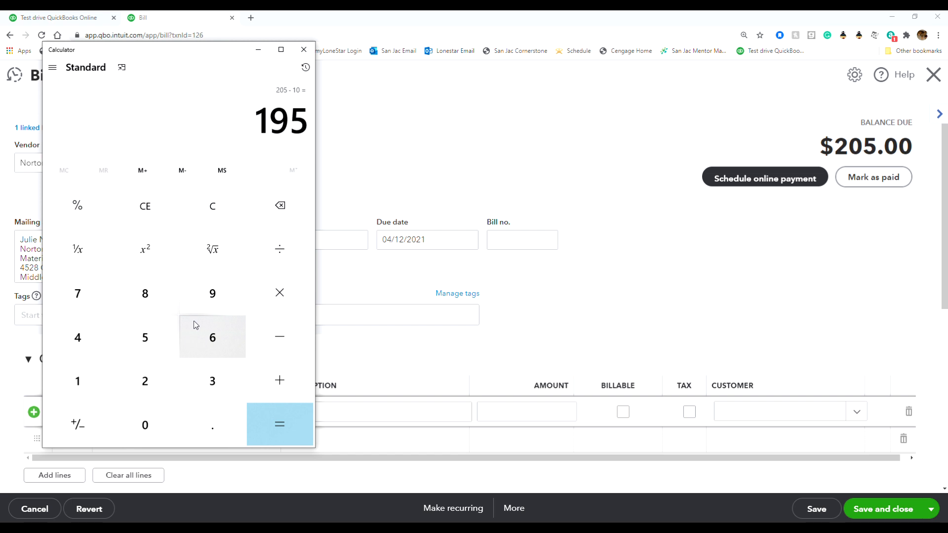
key("asterisk")
type(".02")
key("Return")
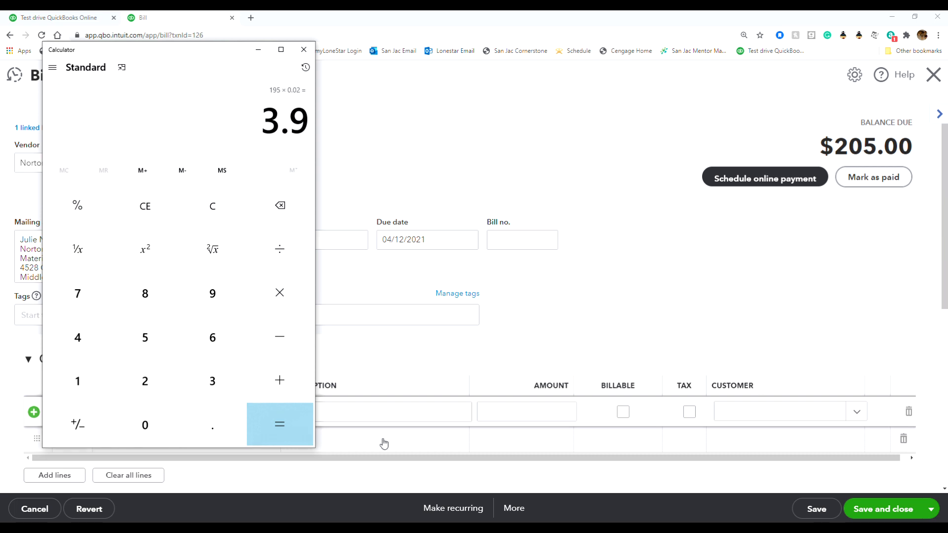
Enter -3.90 as the Merchandise Discounts amount on the Norton Lumber bill and save the bill.
left_click(515, 407)
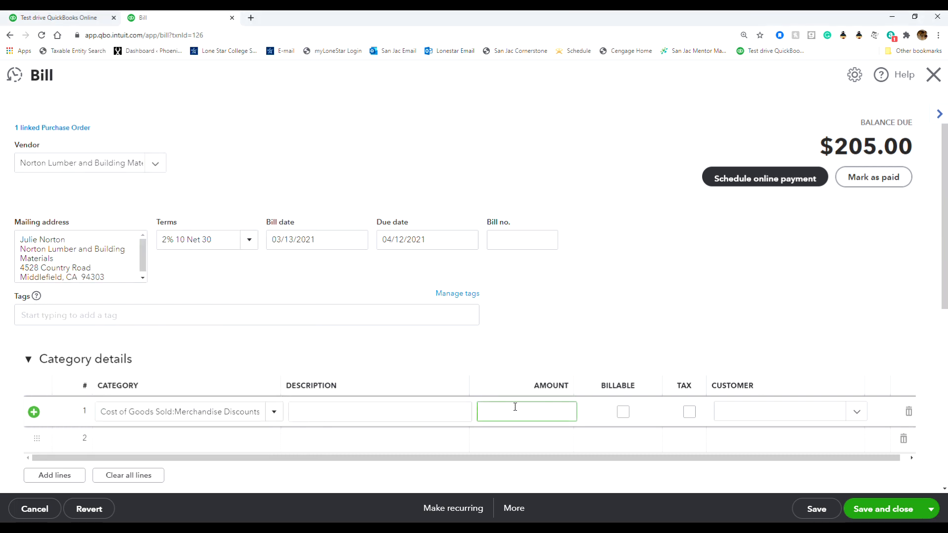
type("-")
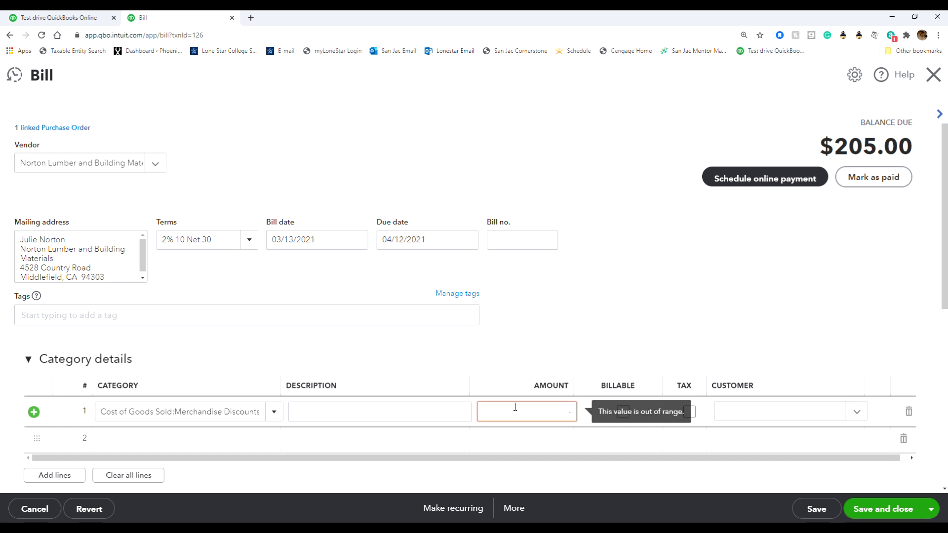
type("3.")
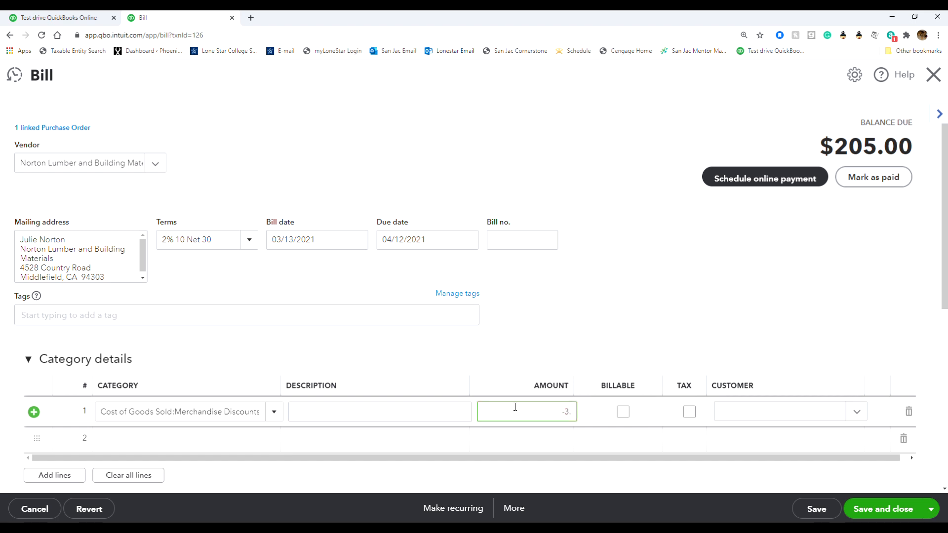
type("90")
left_click(603, 362)
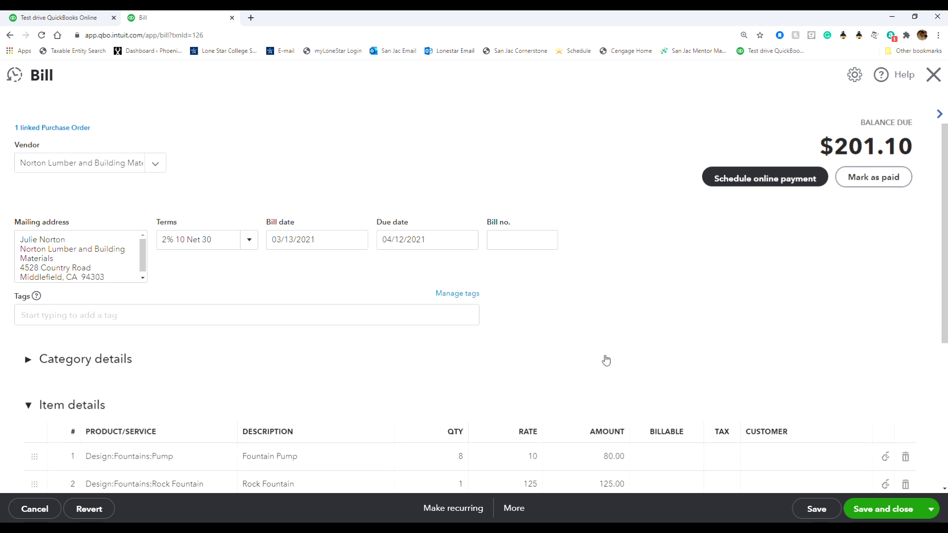
left_click(379, 363)
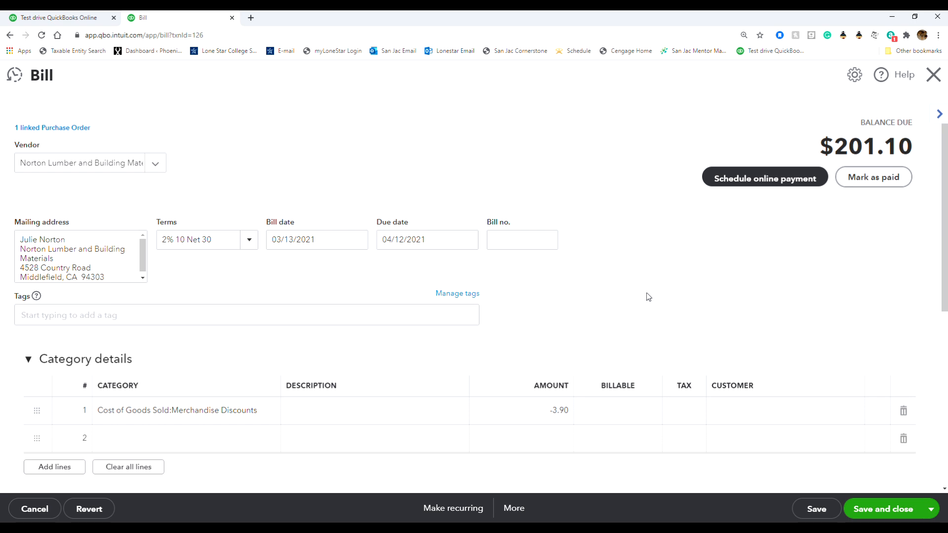
left_click(816, 509)
left_click(592, 325)
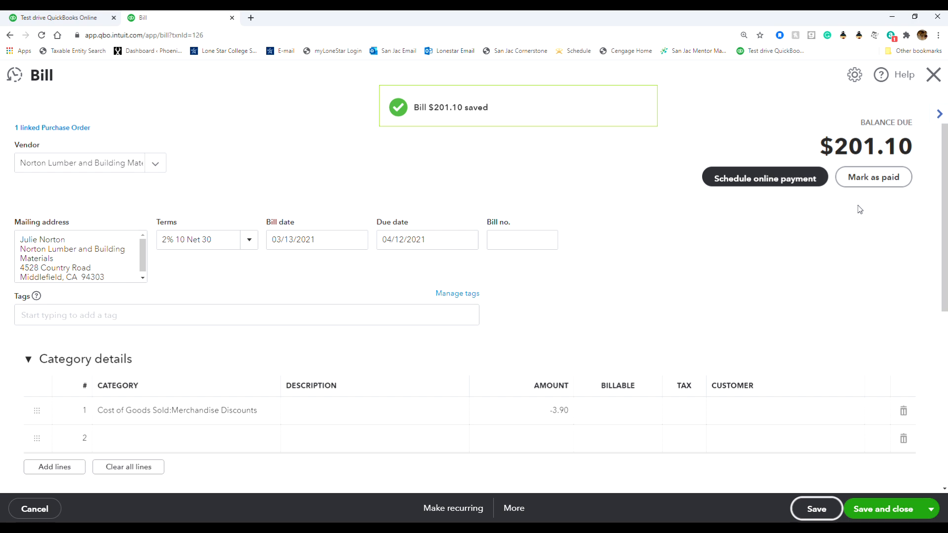
Mark the Norton Lumber bill as paid, save the Mastercard payment with the vendor credit applied, and close the form.
left_click(866, 184)
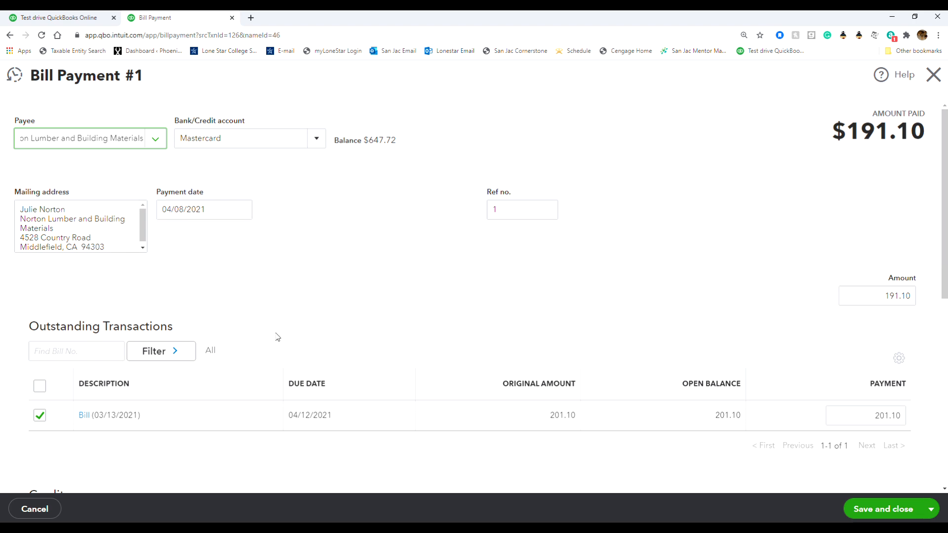
scroll(73, 372, "down", 3)
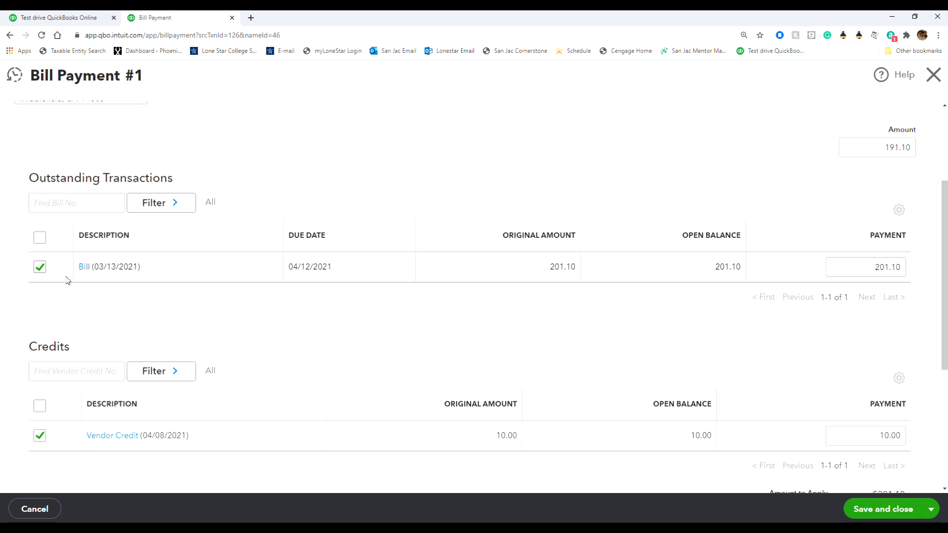
scroll(444, 443, "up", 3)
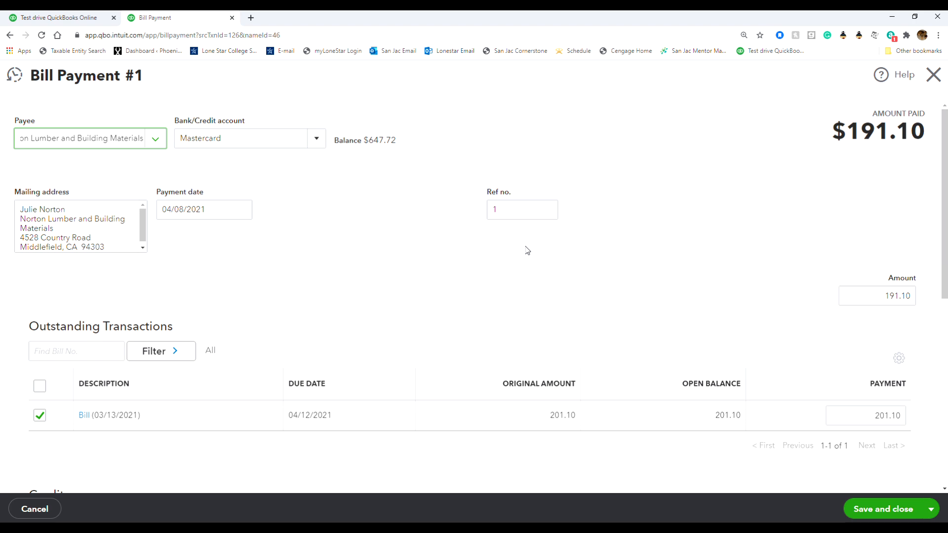
scroll(528, 250, "down", 6)
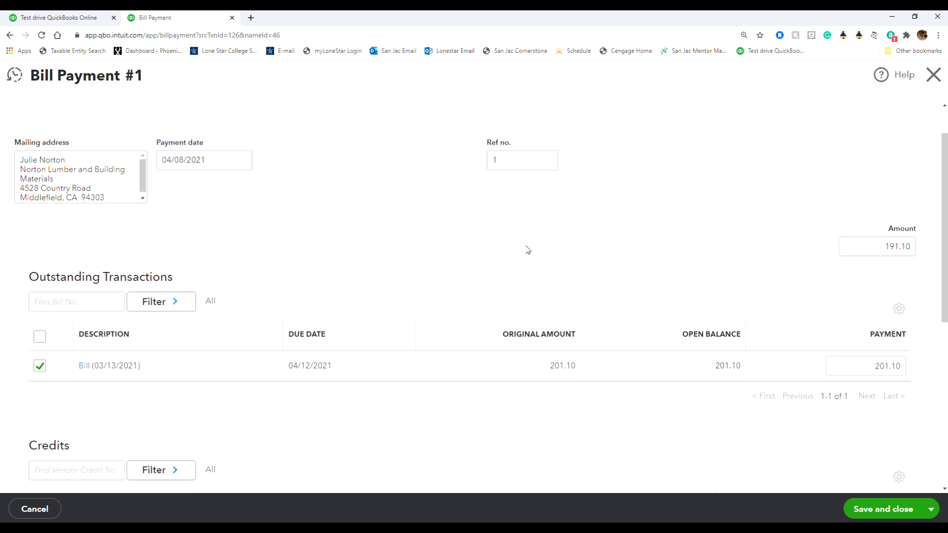
scroll(528, 250, "down", 1)
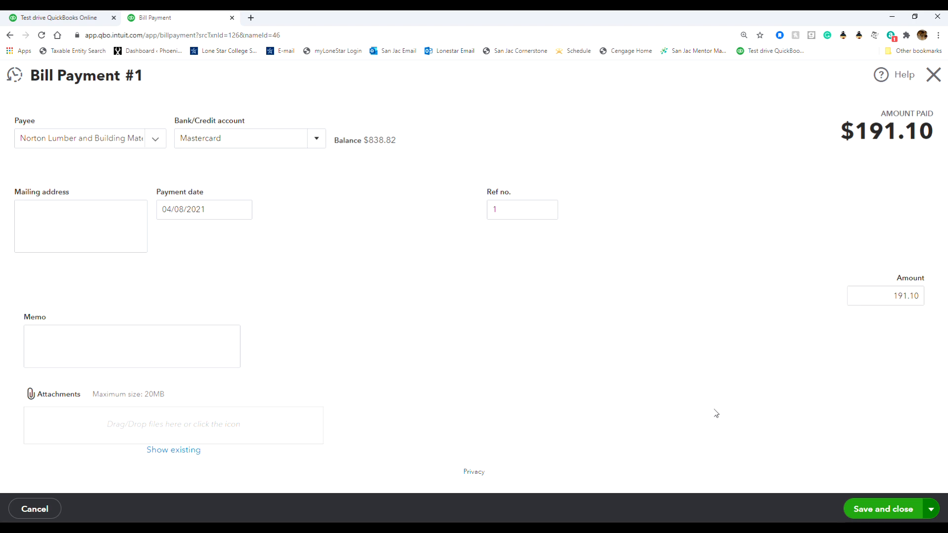
left_click(934, 75)
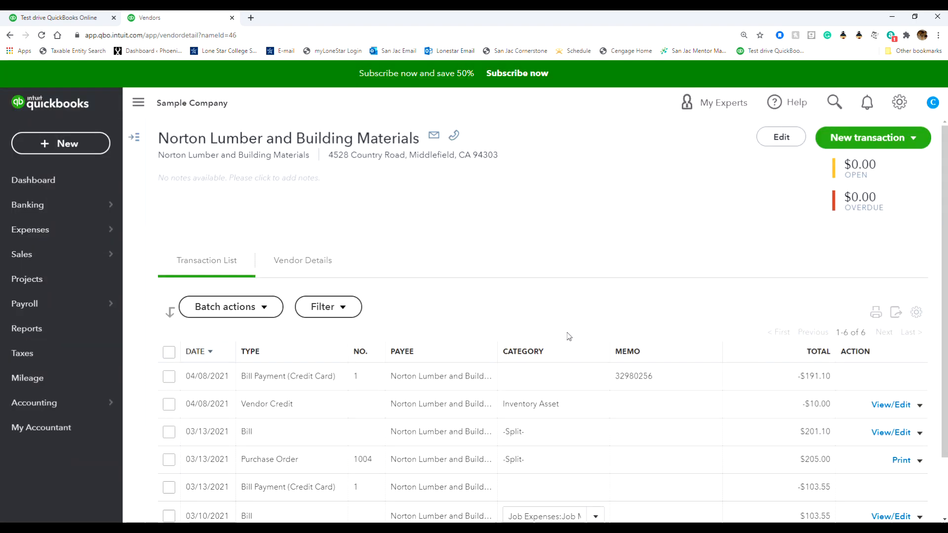